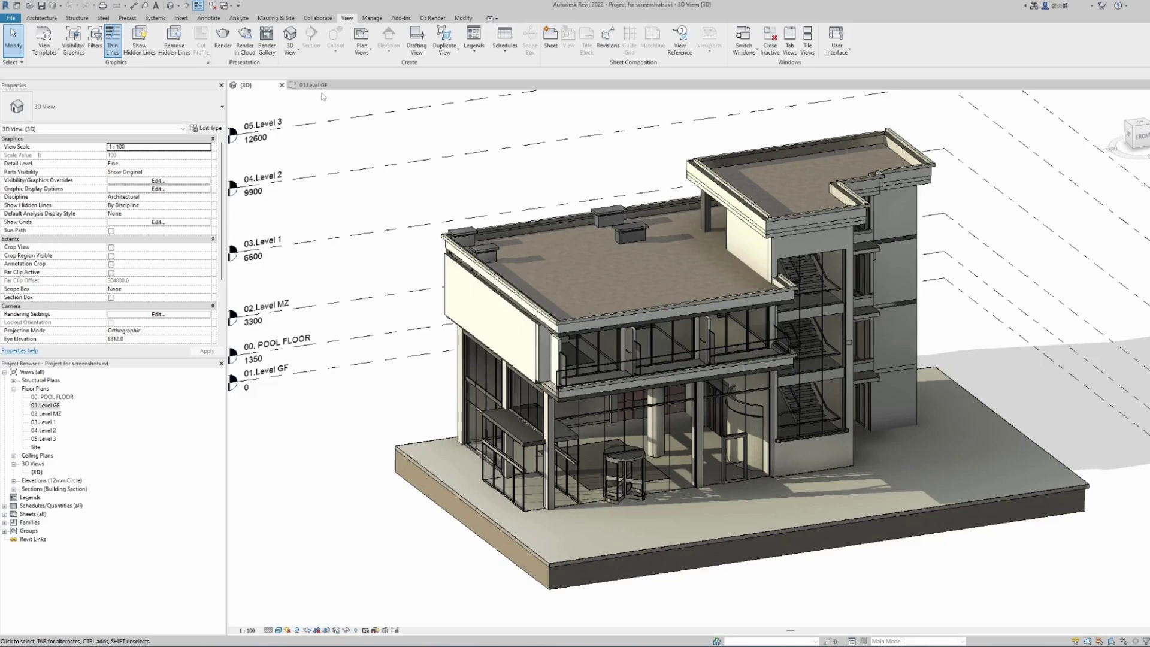
# Step: Place a quick perspective camera, show it in Realistic style, and start a rendering
pyautogui.click(320, 87)
pyautogui.click(290, 50)
pyautogui.click(309, 88)
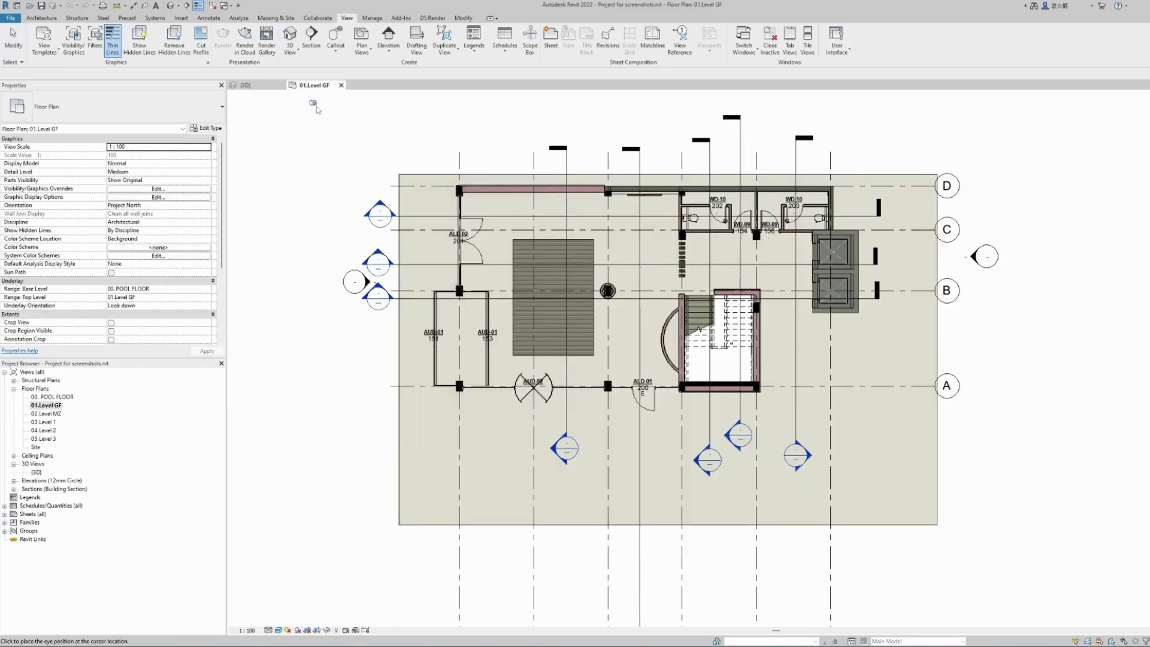
pyautogui.click(519, 615)
pyautogui.click(667, 184)
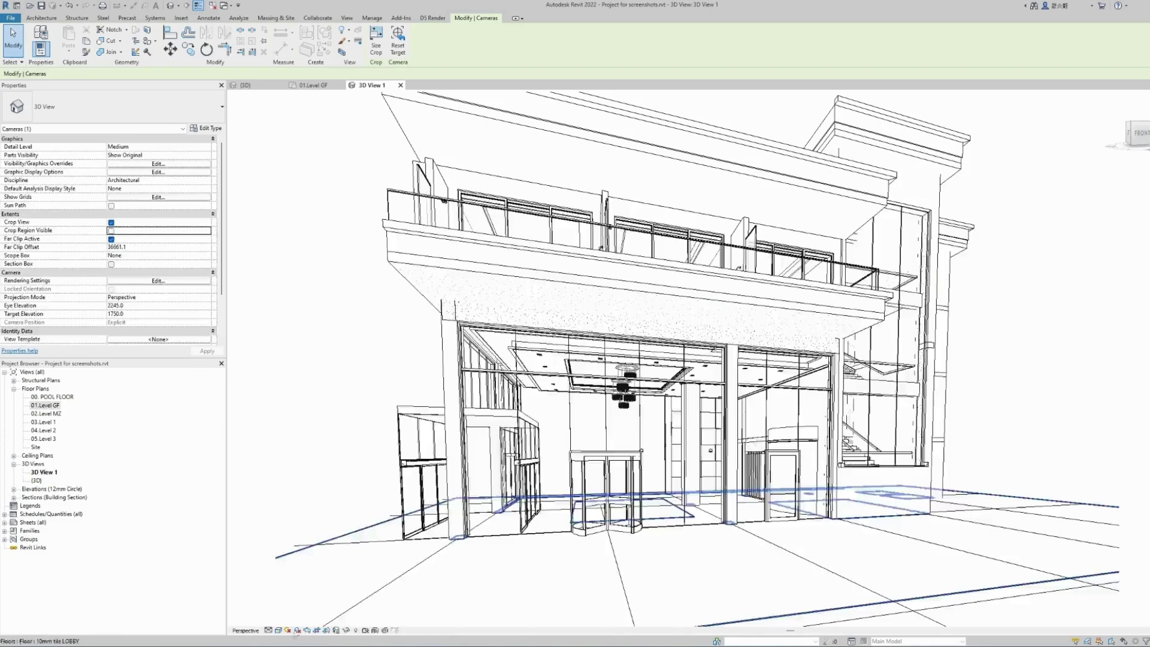
pyautogui.click(278, 631)
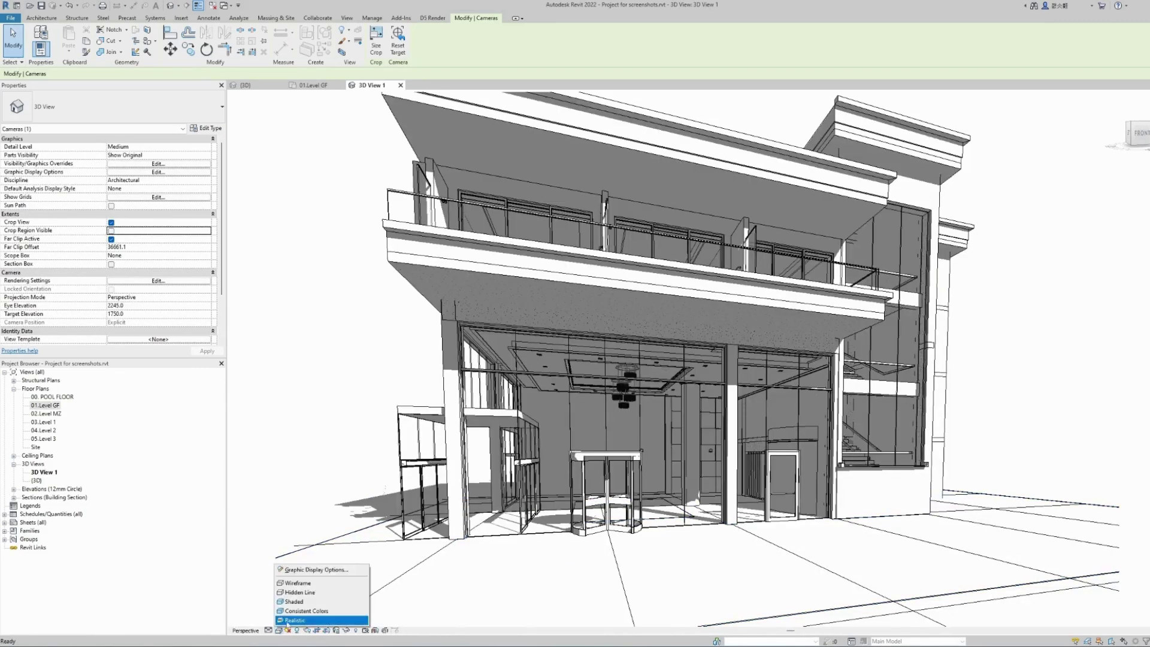
pyautogui.click(290, 621)
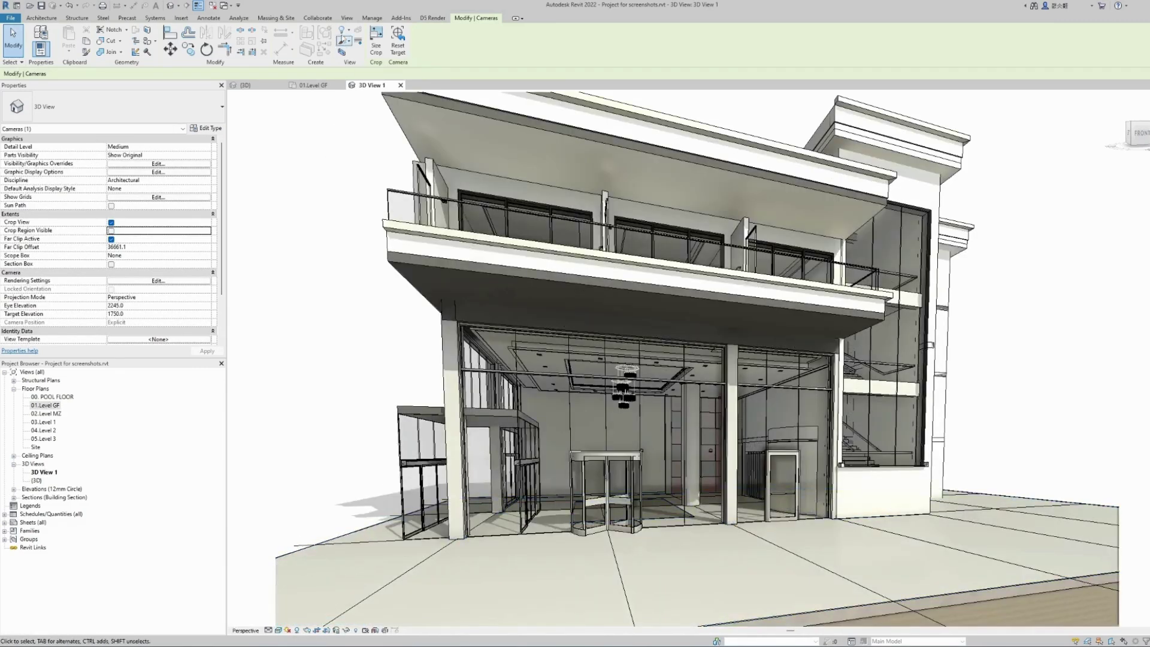
pyautogui.click(347, 18)
pyautogui.click(223, 37)
pyautogui.click(45, 28)
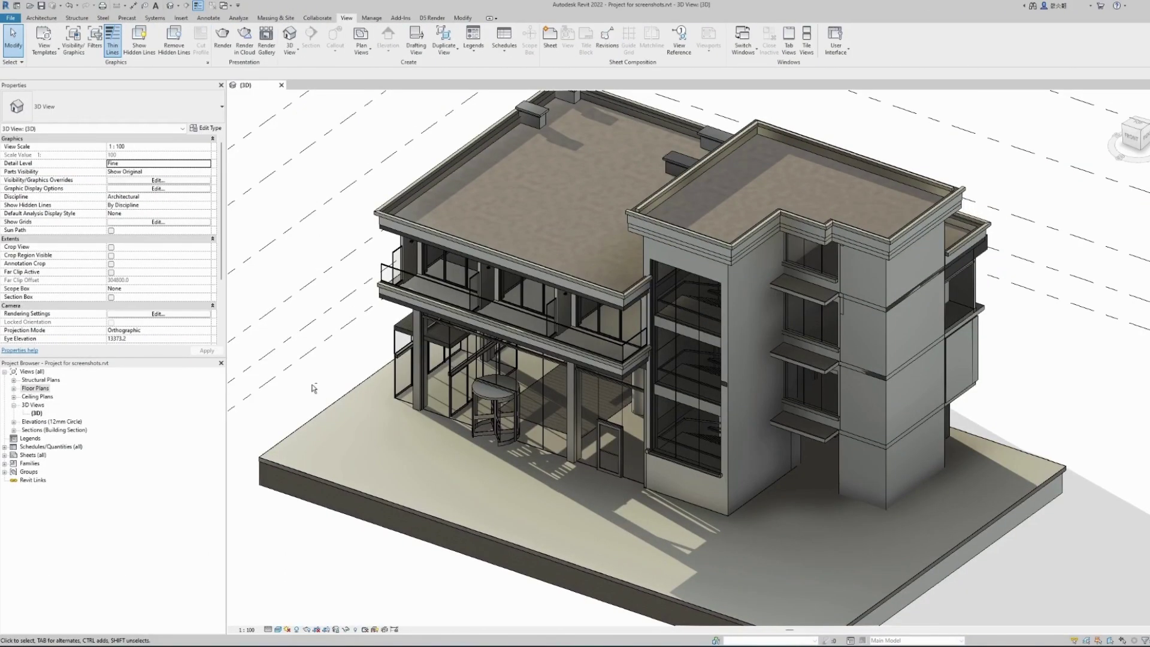
# Step: Orbit the 3D view, then open the 01.Level GF floor plan from Floor Plans
pyautogui.keyDown('shift'); pyautogui.moveTo(308, 388); pyautogui.dragTo(381, 393, button='middle'); pyautogui.keyUp('shift')
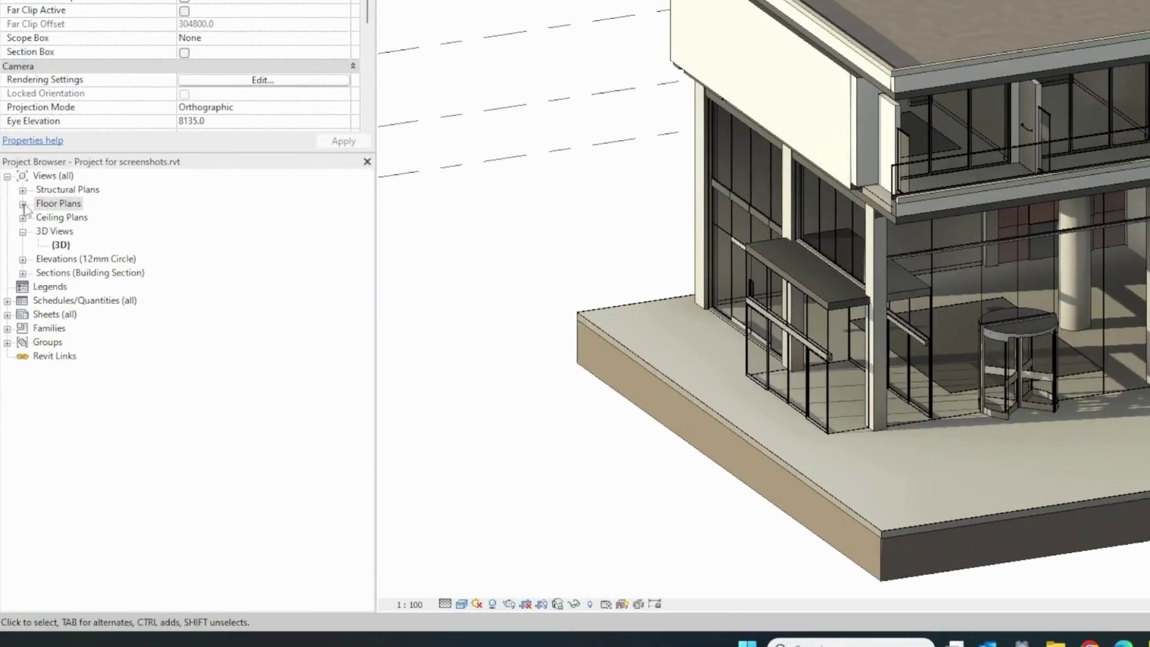
pyautogui.click(23, 204)
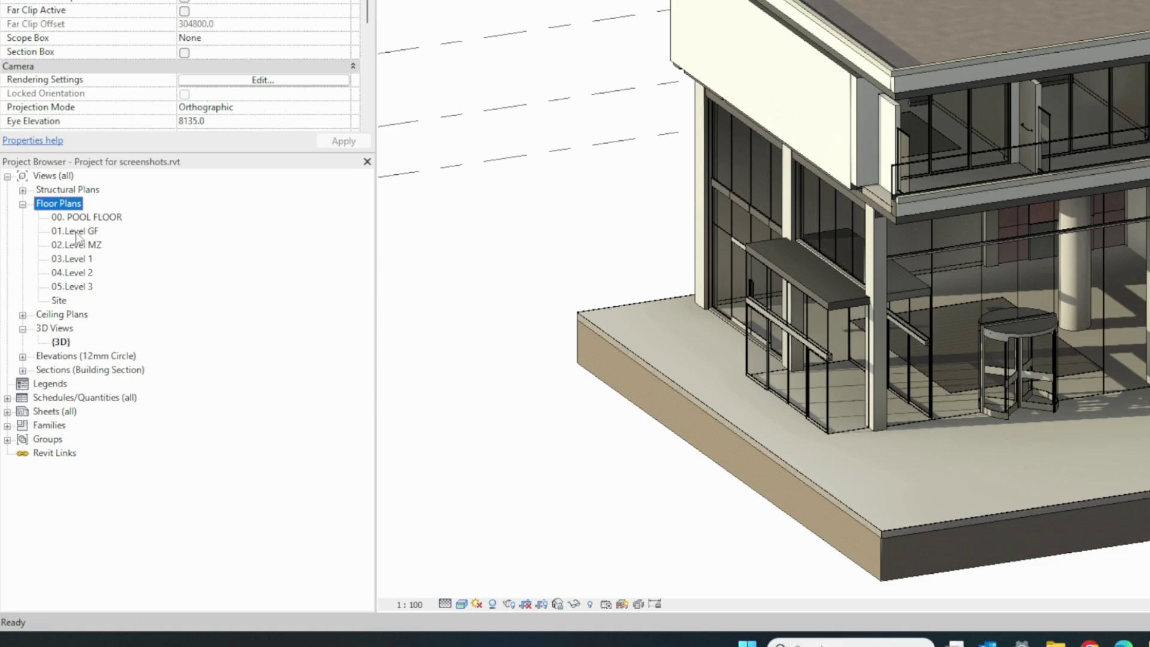
pyautogui.doubleClick(76, 232)
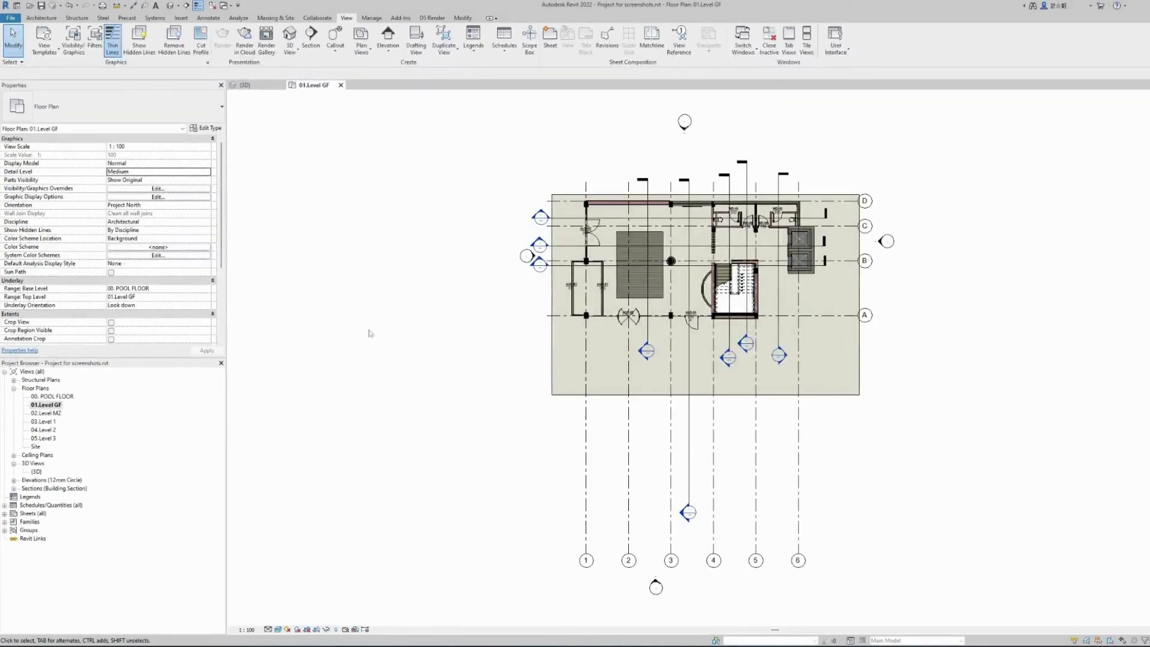
# Step: Pan to the plan's left side and start the perspective Camera tool at 1750 offset
pyautogui.scroll(3, 683, 327)
pyautogui.moveTo(709, 294); pyautogui.dragTo(676, 322, button='middle')
pyautogui.scroll(1, 681, 315)
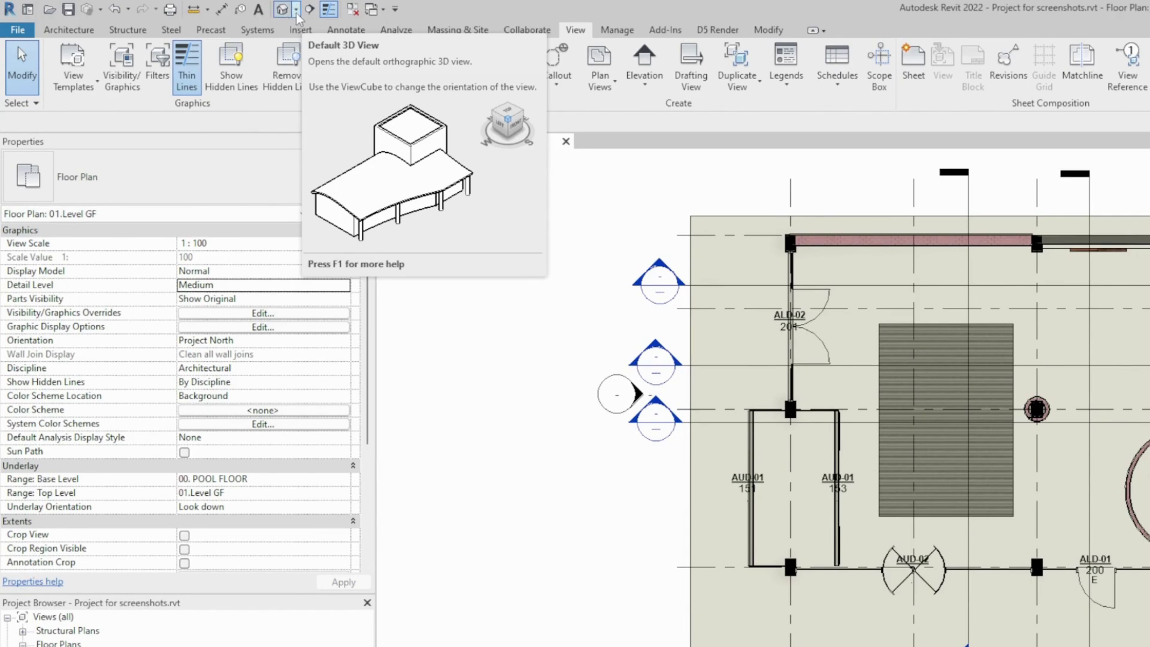
pyautogui.click(296, 11)
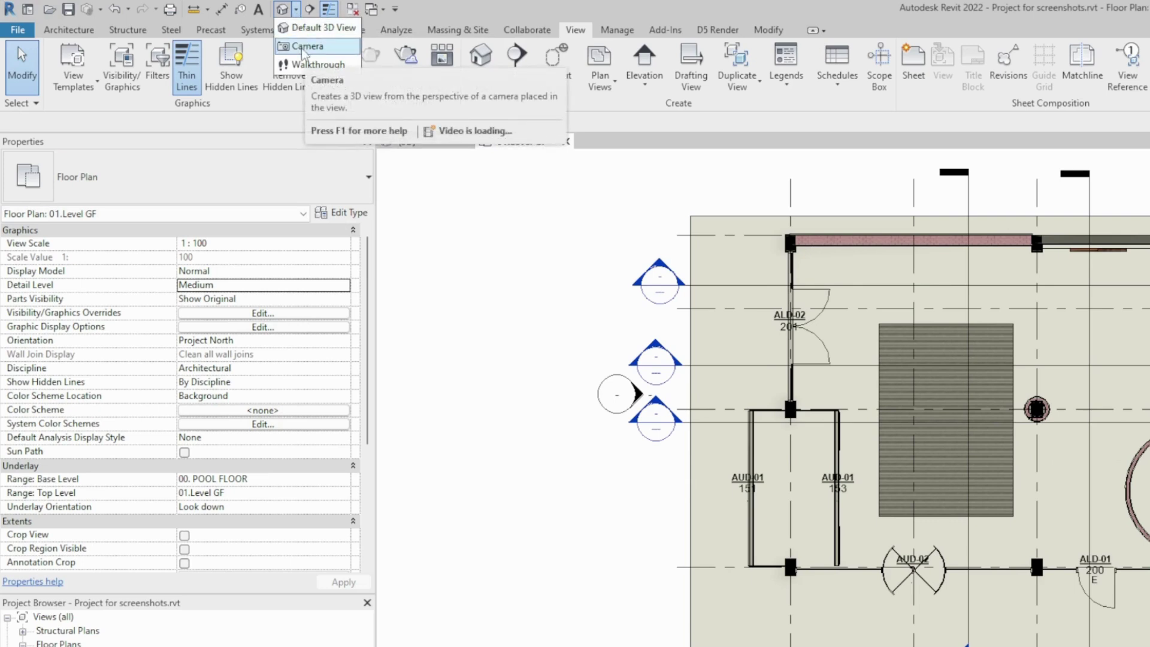
pyautogui.click(467, 8)
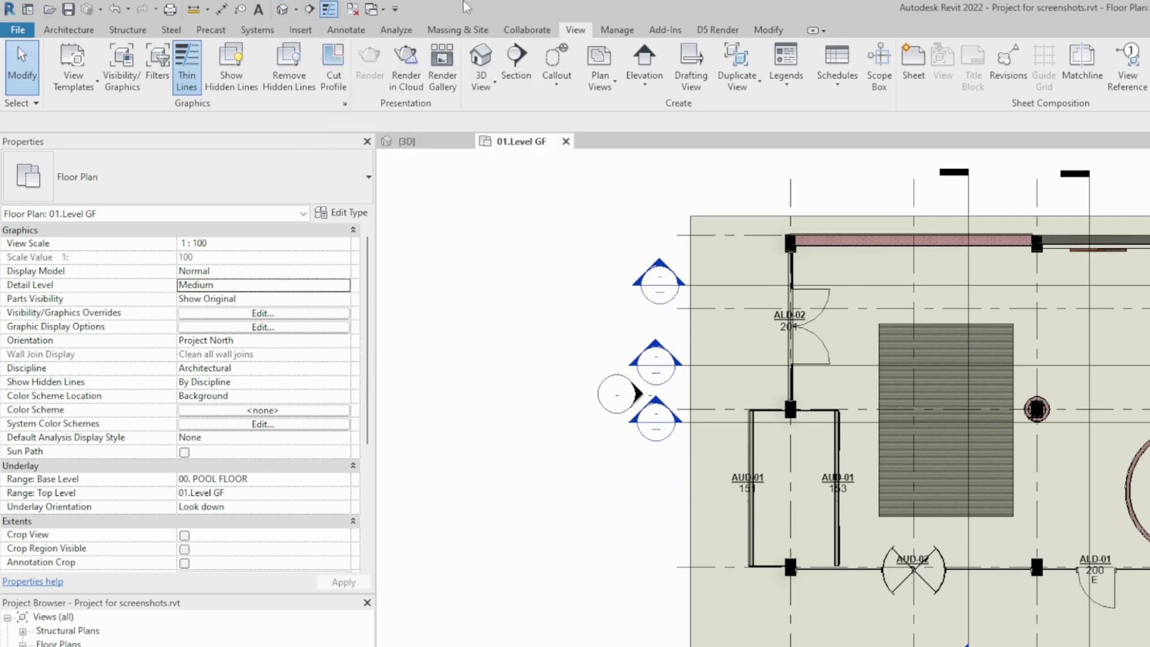
pyautogui.click(494, 90)
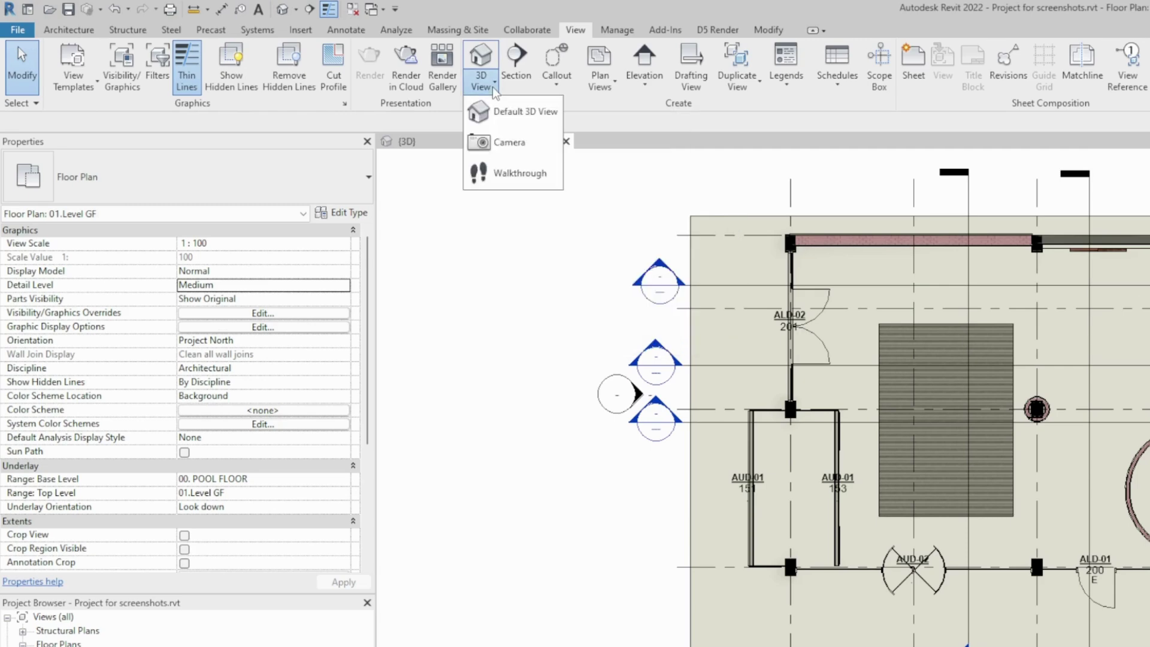
pyautogui.click(509, 144)
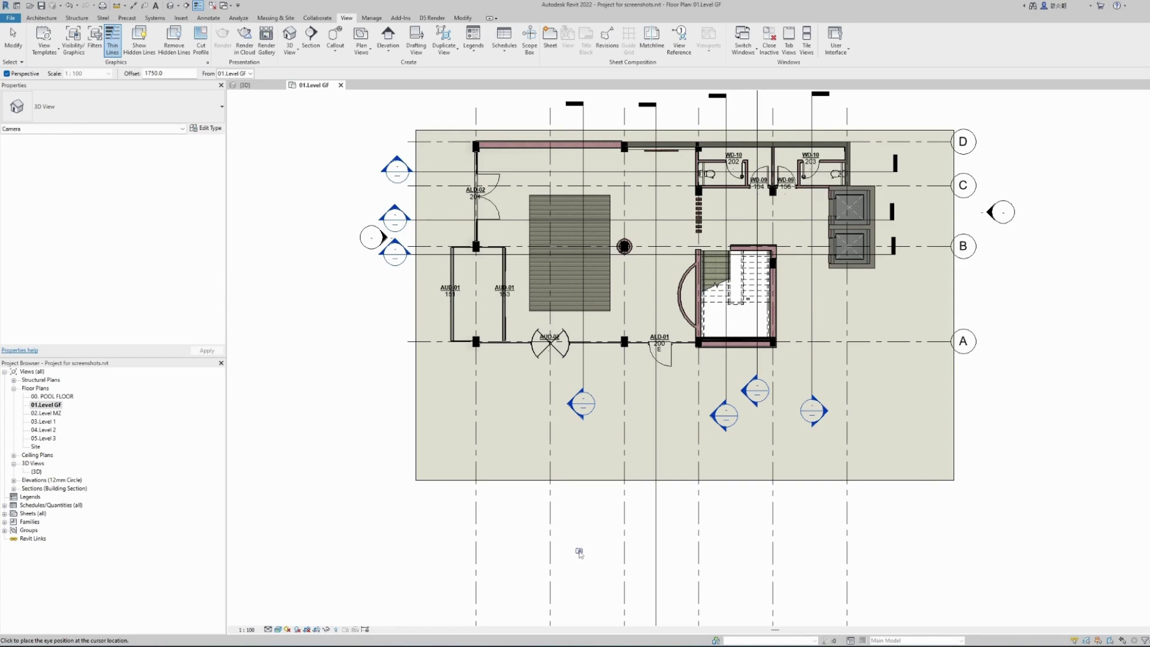
# Step: Place the camera eye below the plan and aim it into the ground-floor lobby
pyautogui.click(579, 583)
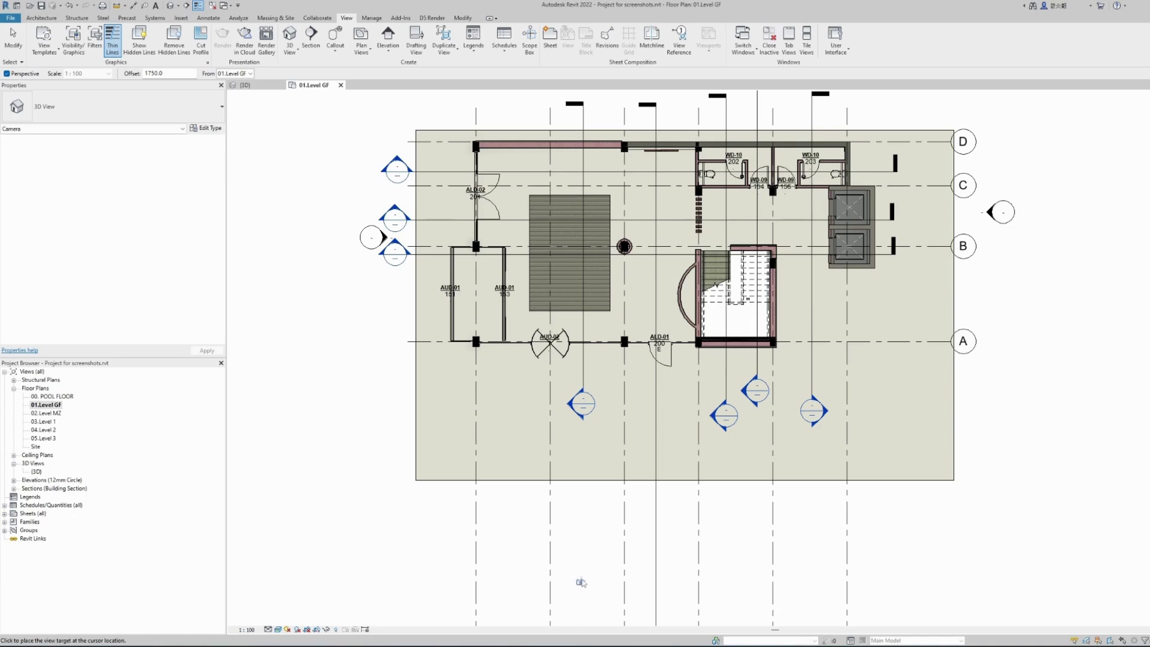
pyautogui.click(676, 111)
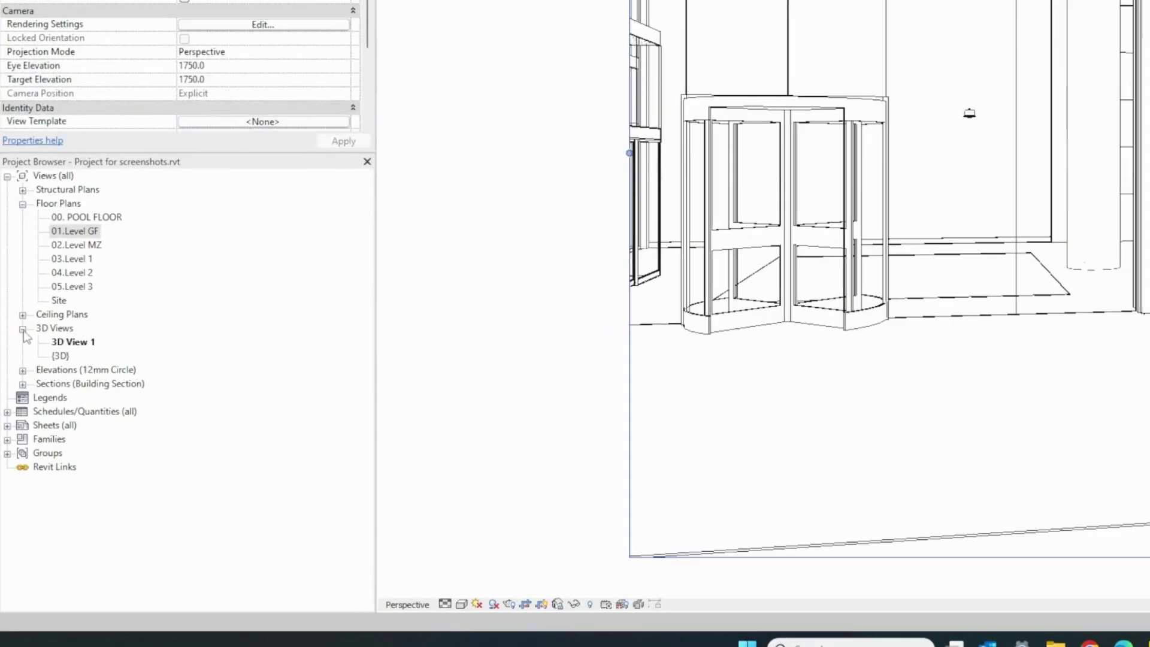
# Step: Rename the camera view '3D View 1' to 'Front View' under 3D Views in the Project Browser
pyautogui.click(14, 465)
pyautogui.click(22, 329)
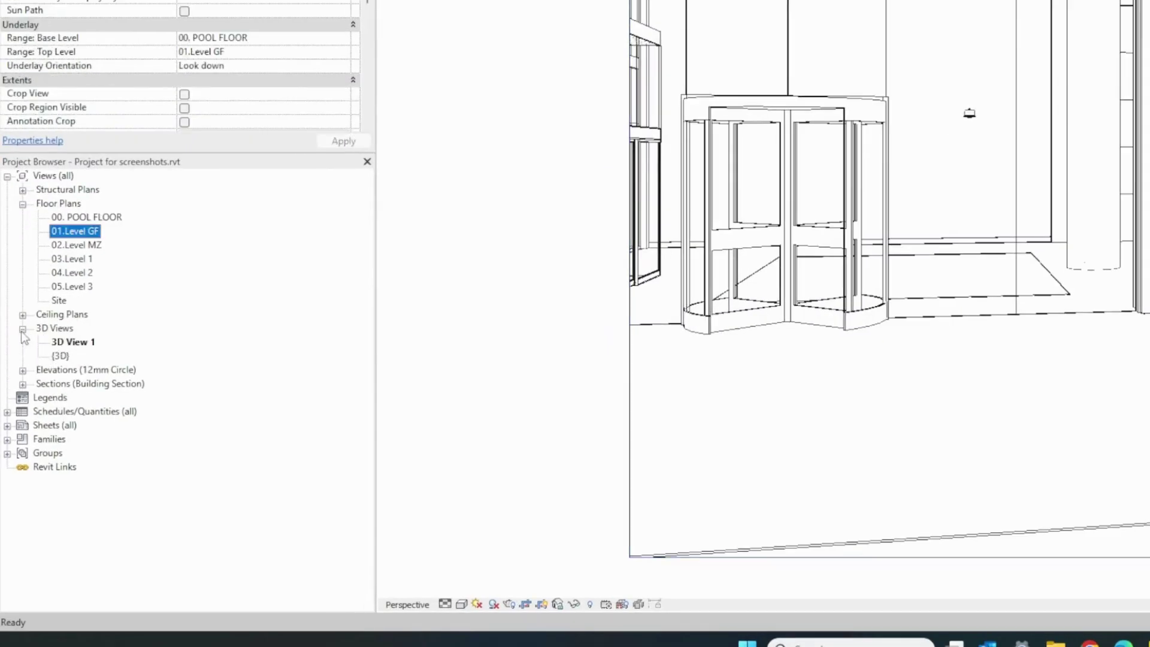
pyautogui.click(76, 348)
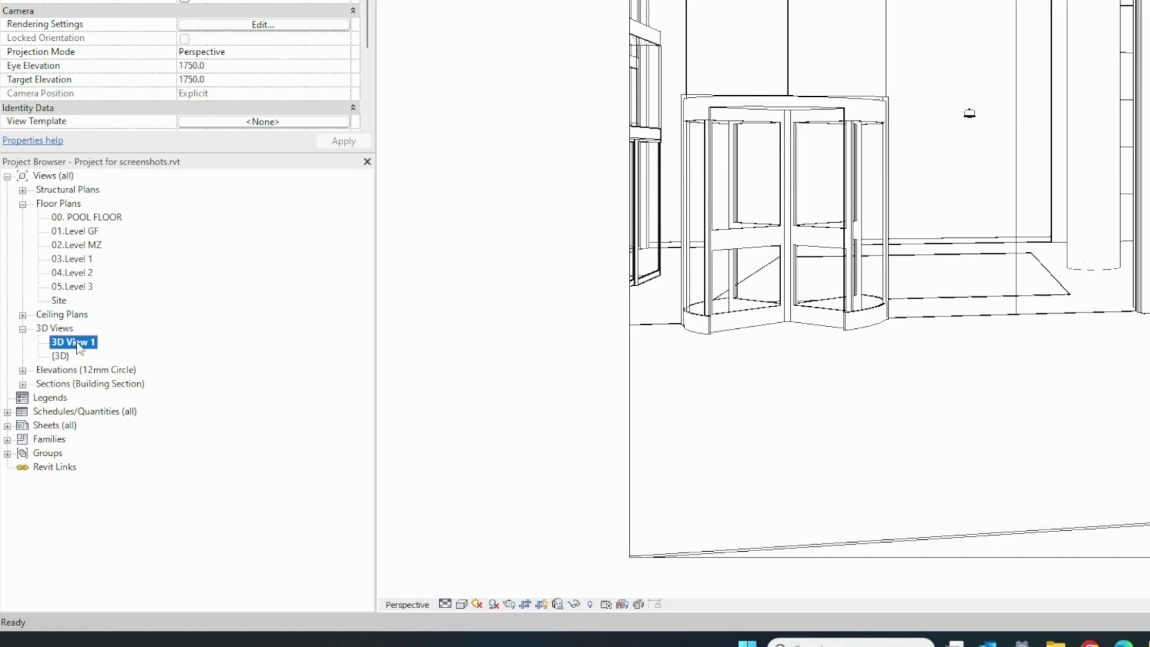
pyautogui.rightClick(80, 349)
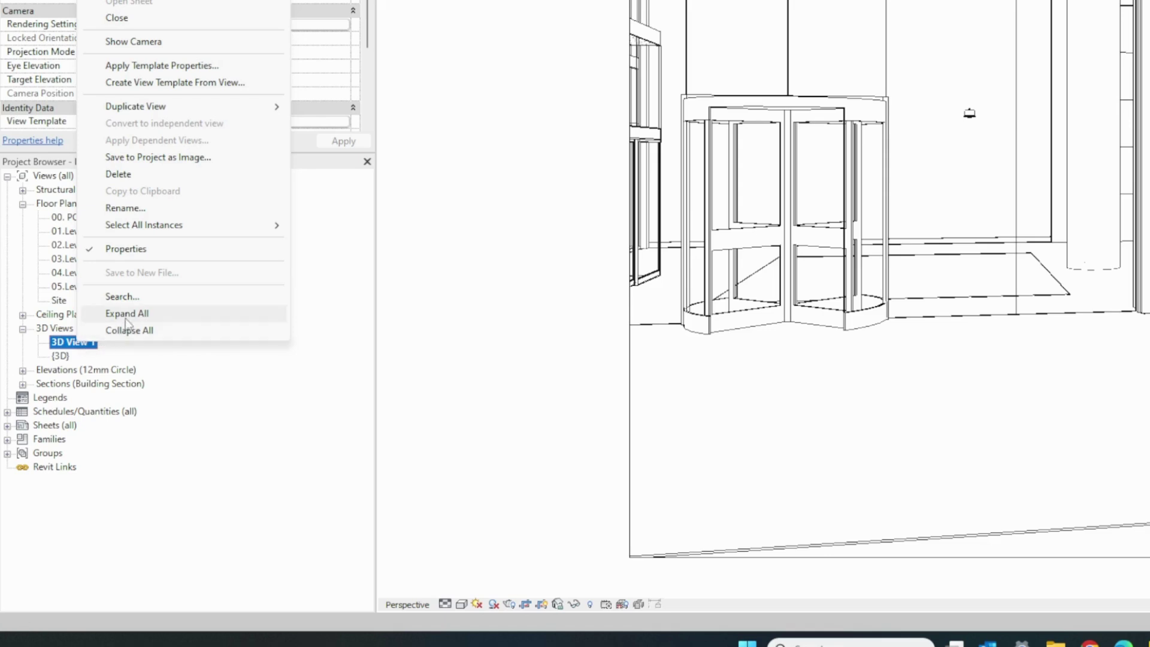
pyautogui.click(143, 218)
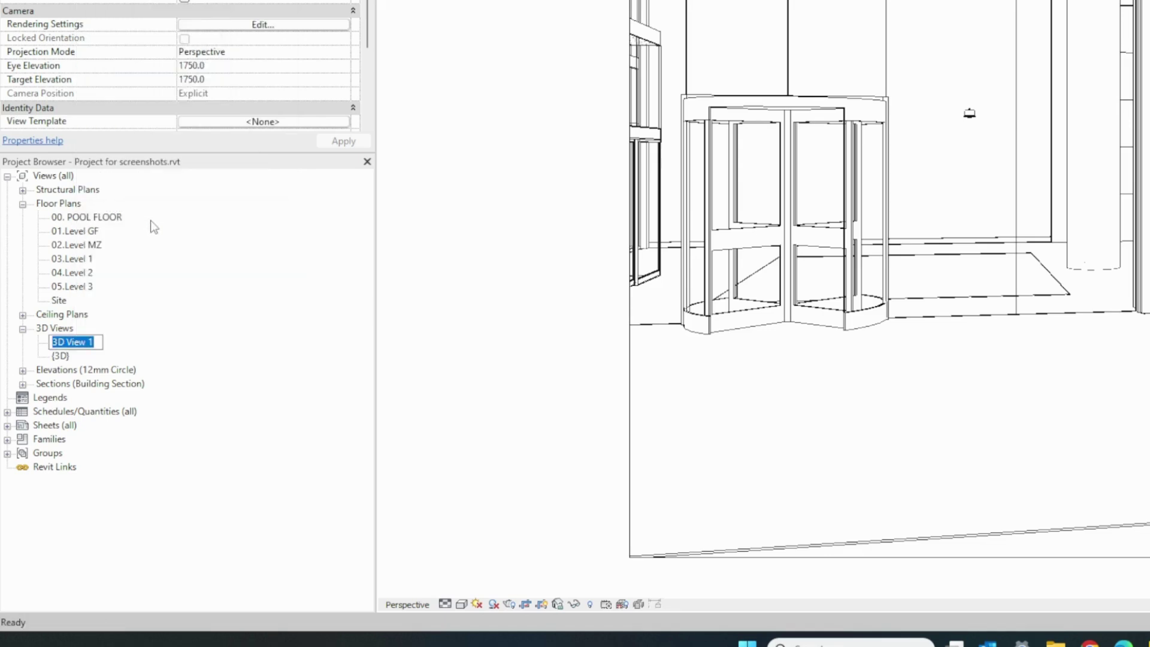
pyautogui.write('fRONT')
pyautogui.press('BackSpace')
pyautogui.press('BackSpace')
pyautogui.press('BackSpace')
pyautogui.press('BackSpace')
pyautogui.press('BackSpace')
pyautogui.write('Front View')
pyautogui.press('Return')
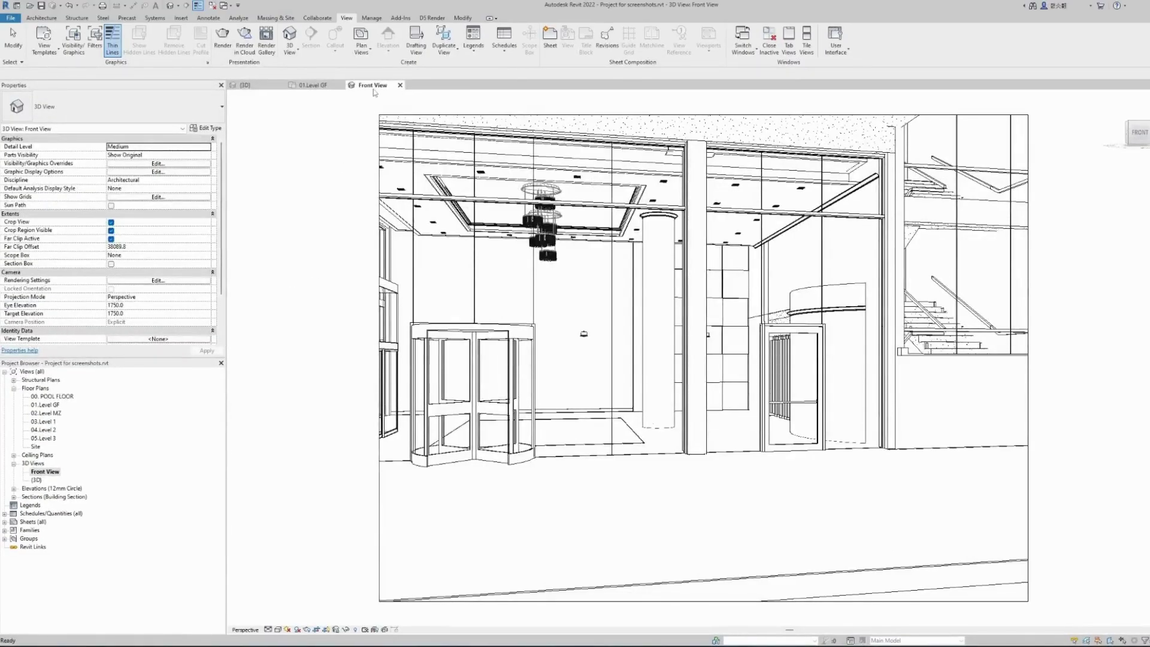
# Step: Stretch the Front View crop region left, up, right and down to include the balcony and ground
pyautogui.scroll(-1, 579, 364)
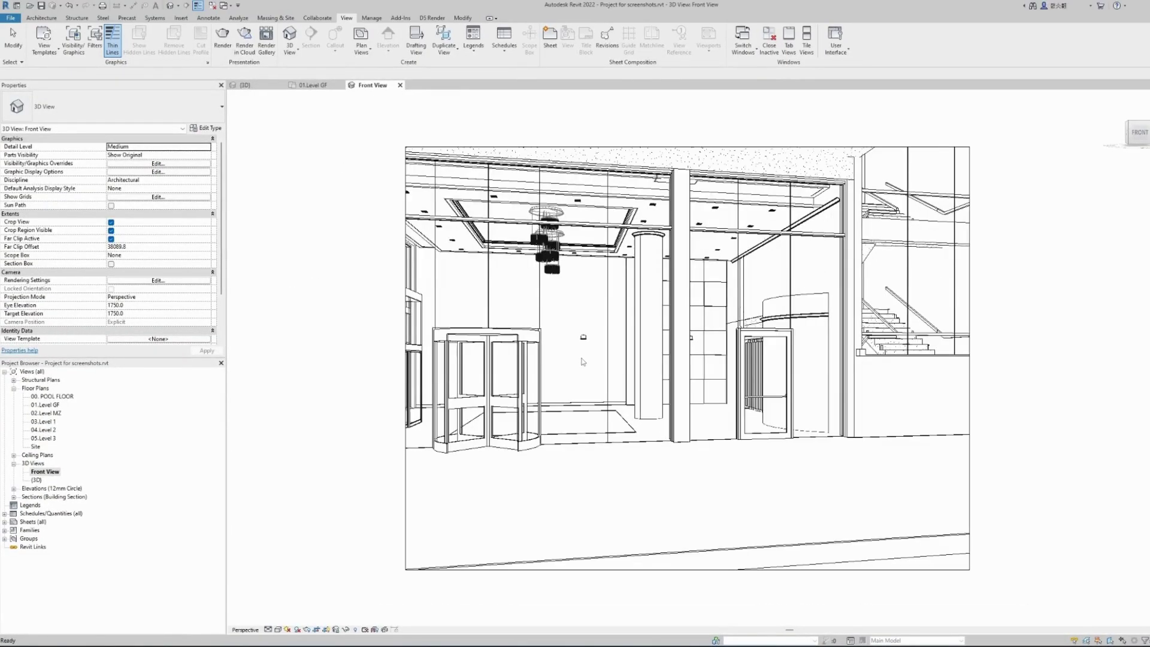
pyautogui.scroll(-1, 587, 353)
pyautogui.scroll(-1, 587, 354)
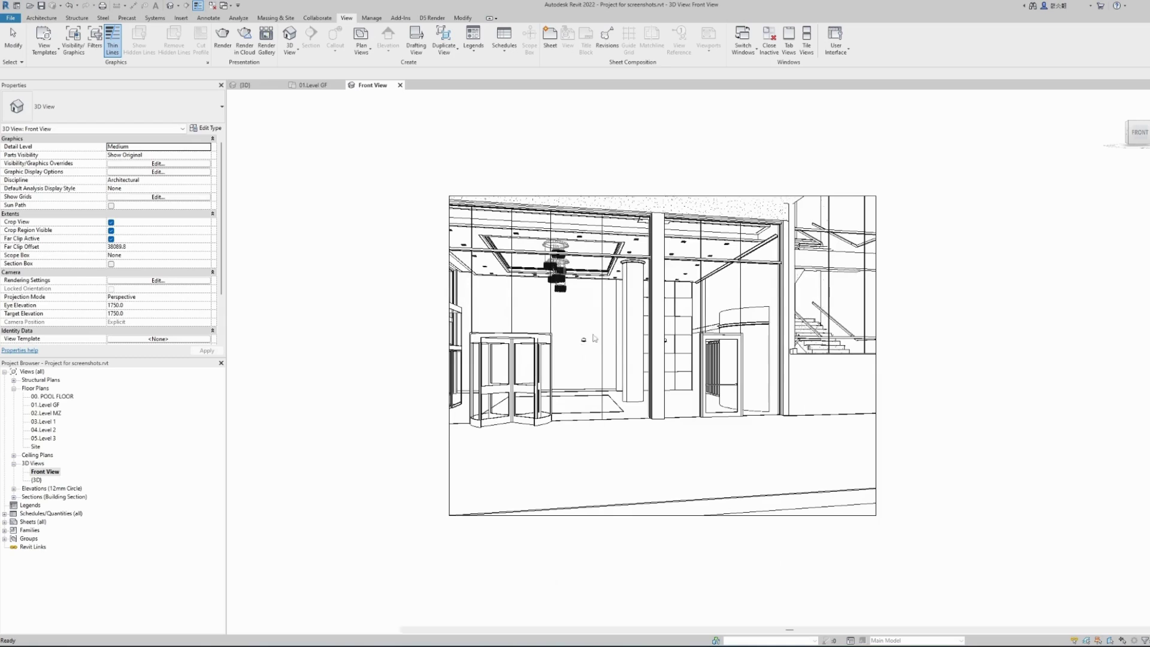
pyautogui.click(449, 474)
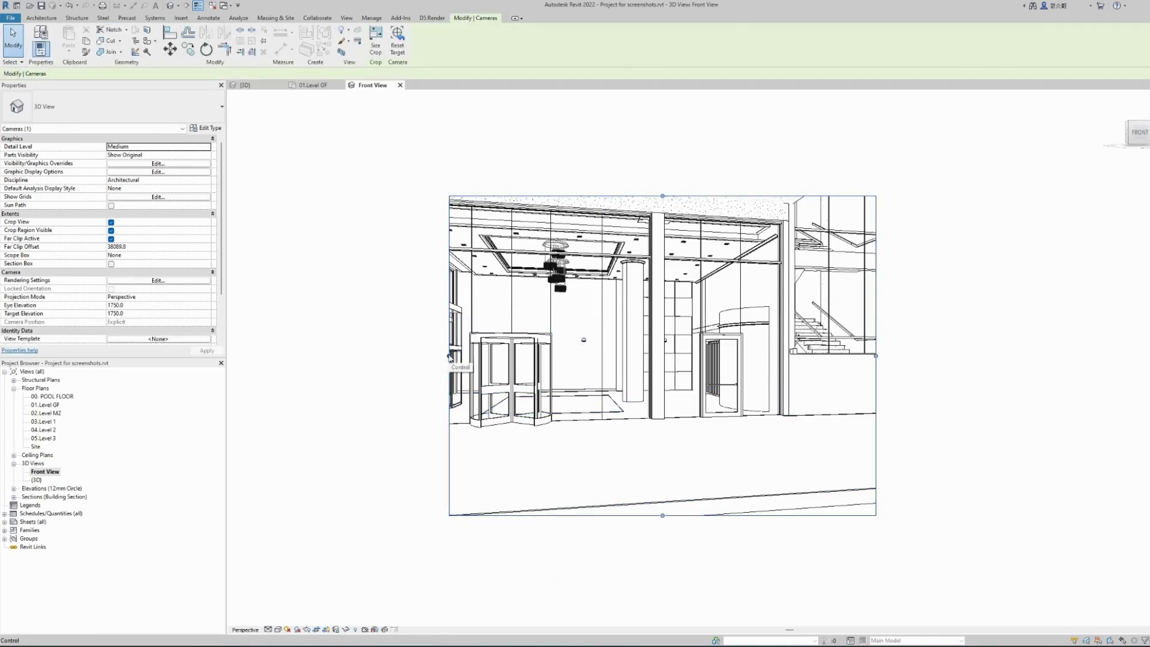
pyautogui.moveTo(449, 356); pyautogui.dragTo(250, 356)
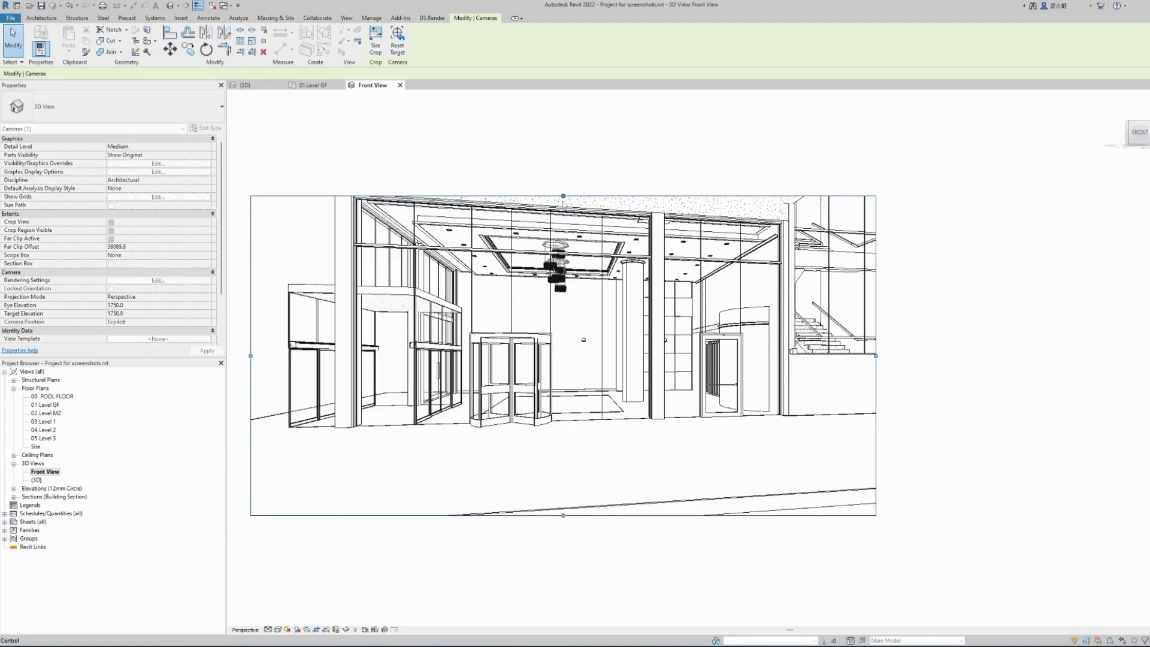
pyautogui.moveTo(563, 196); pyautogui.dragTo(563, 93)
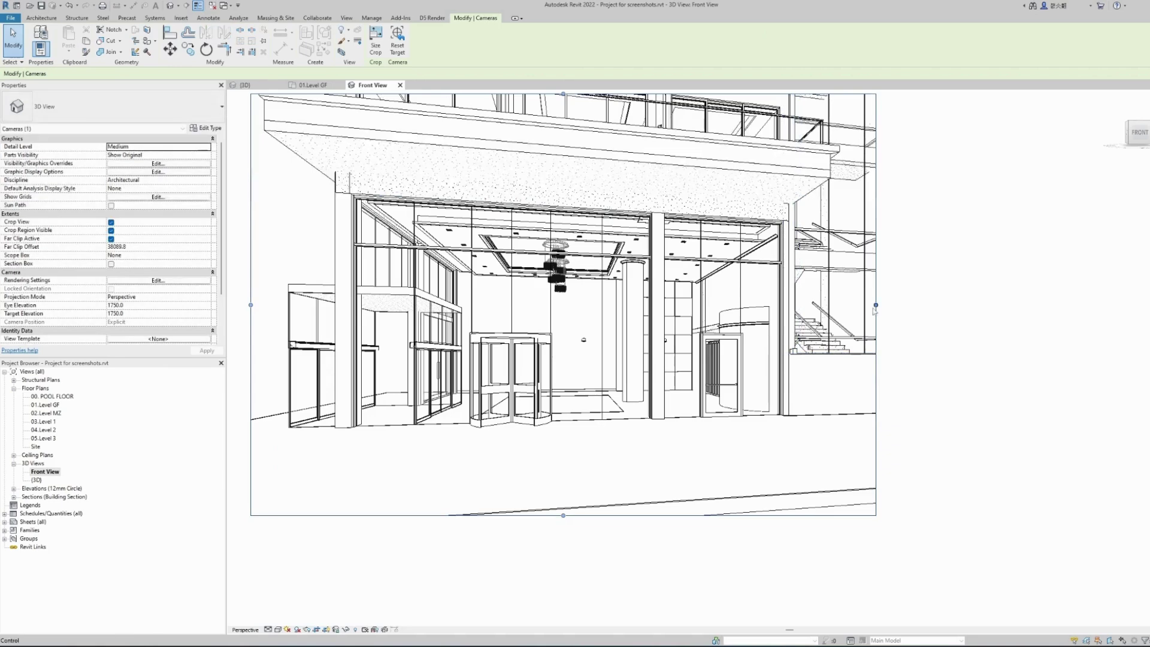
pyautogui.moveTo(875, 310); pyautogui.dragTo(1103, 304)
pyautogui.moveTo(678, 515); pyautogui.dragTo(675, 617)
pyautogui.moveTo(657, 308); pyautogui.dragTo(674, 388, button='middle')
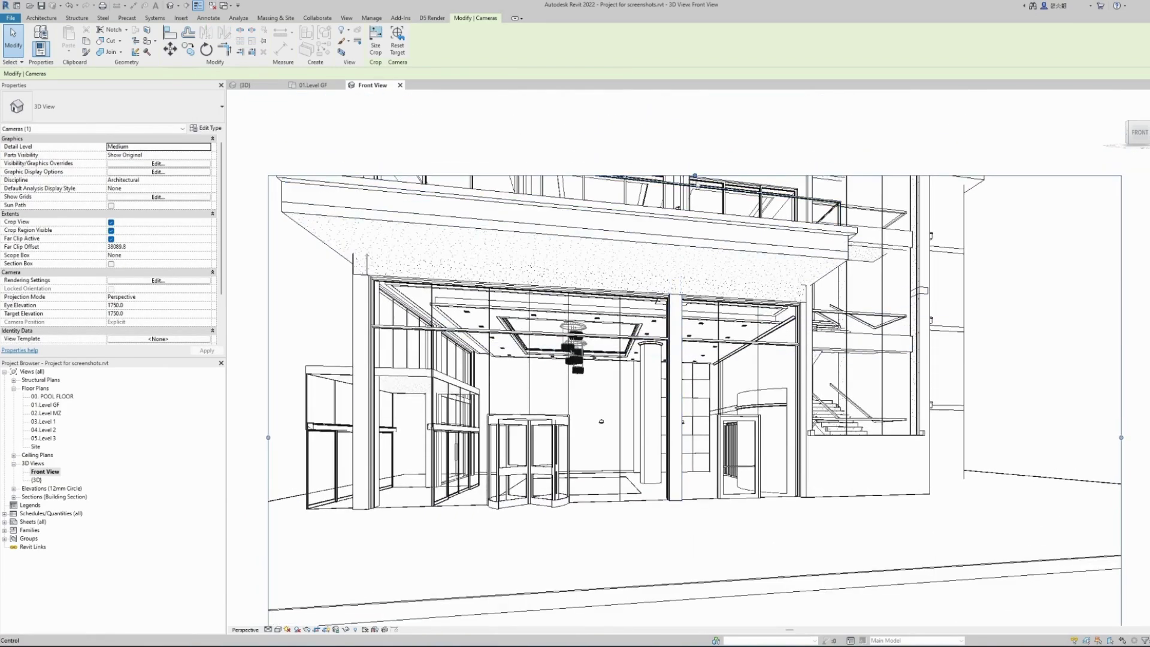
pyautogui.moveTo(696, 179); pyautogui.dragTo(695, 95)
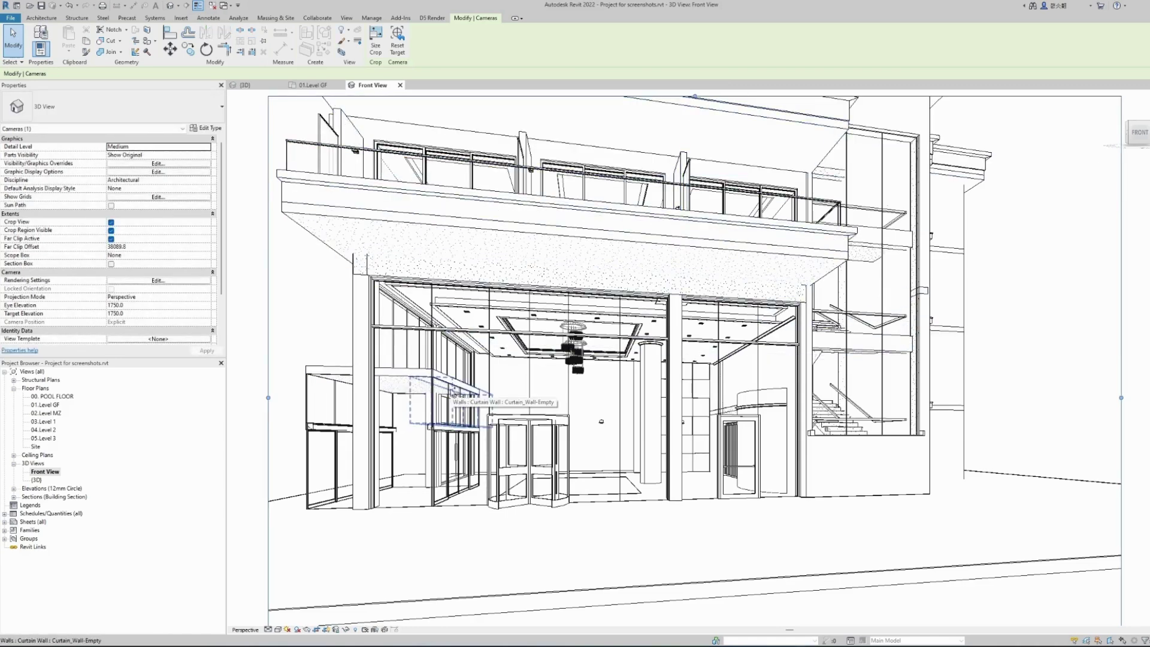
# Step: Set the Front View to shaded with shadows and orbit slightly to square up on the entrance
pyautogui.click(277, 630)
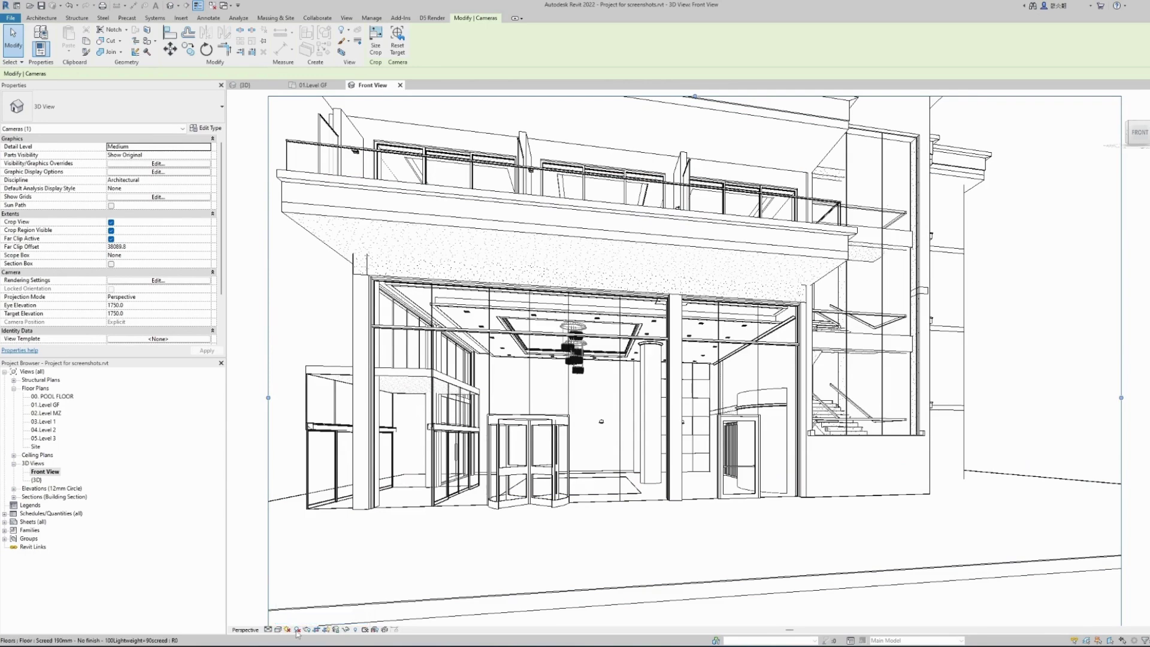
pyautogui.click(296, 630)
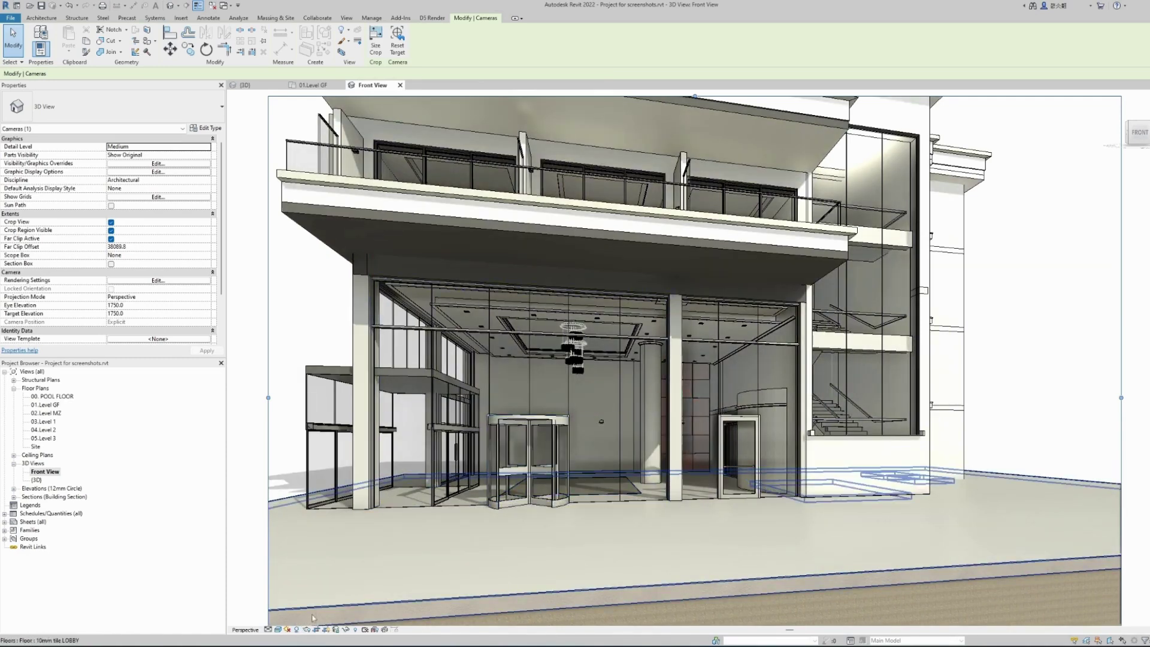
pyautogui.click(725, 378)
pyautogui.moveTo(727, 376)
pyautogui.keyDown('shift'); pyautogui.mouseDown(button='middle')
pyautogui.moveTo(734, 390)
pyautogui.moveTo(712, 367)
pyautogui.moveTo(721, 376)
pyautogui.mouseUp(button='middle'); pyautogui.keyUp('shift')
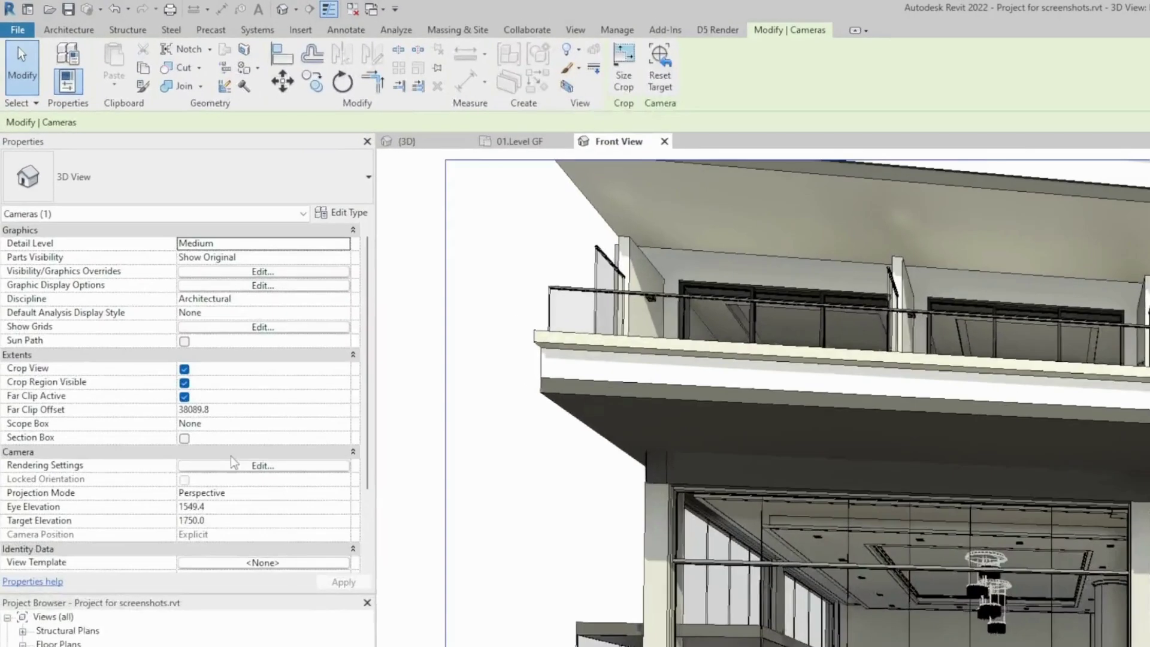
# Step: Set the Front View camera's Eye Elevation to 4000 and Target Elevation to 3000
pyautogui.click(123, 306)
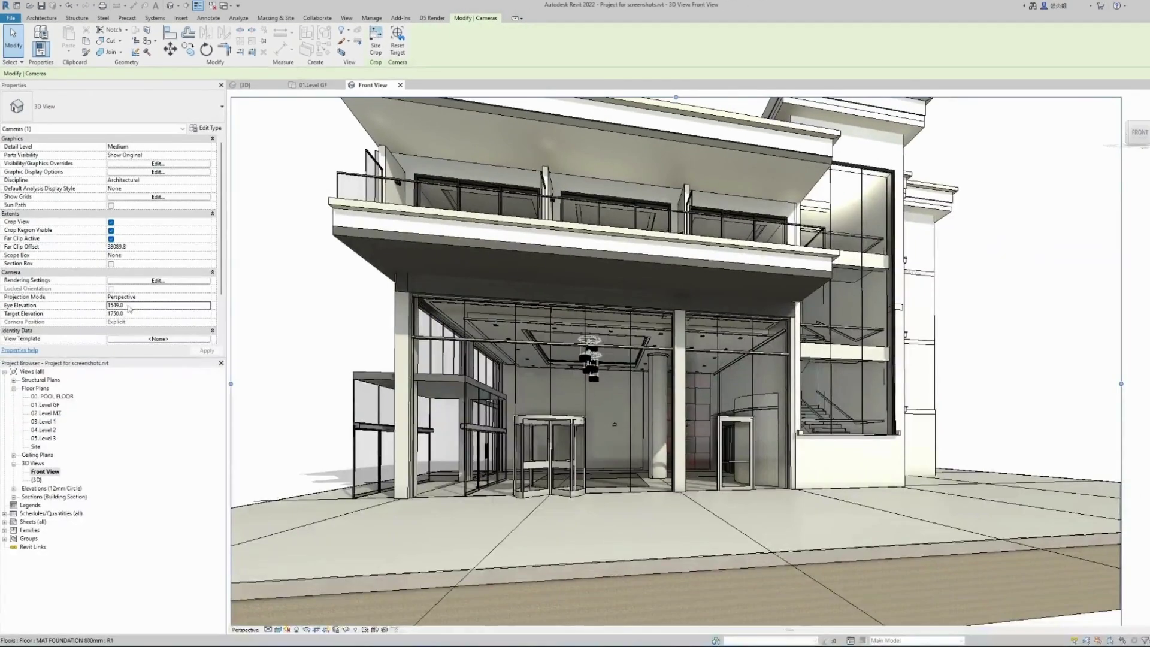
pyautogui.doubleClick(213, 508)
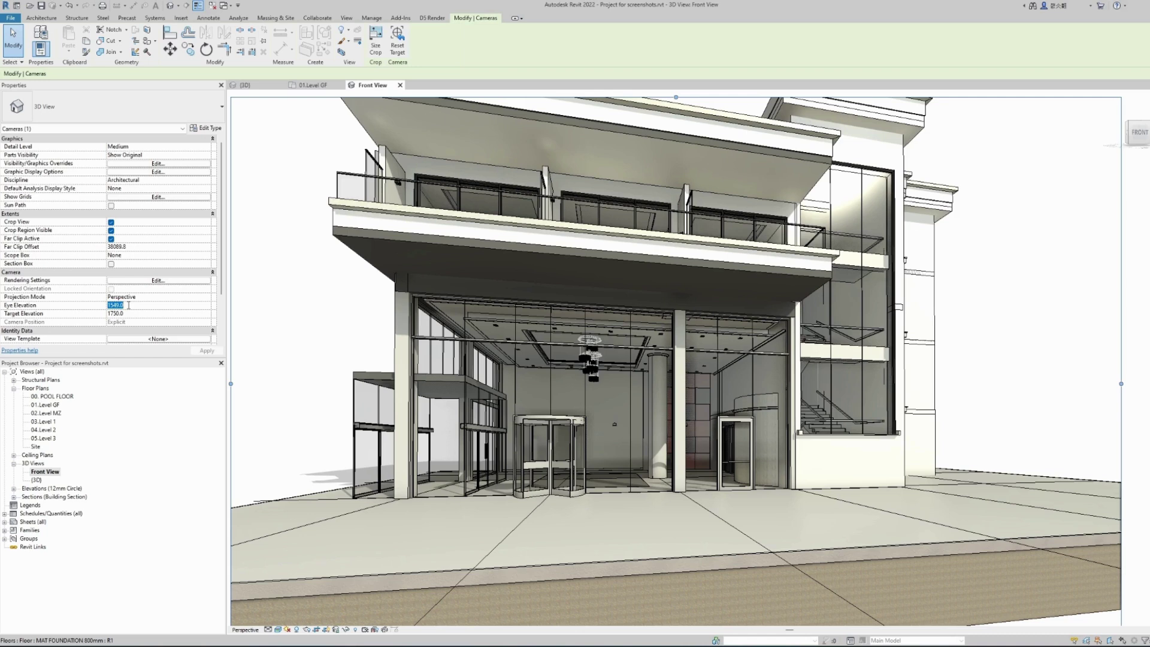
pyautogui.write('4000')
pyautogui.click(205, 351)
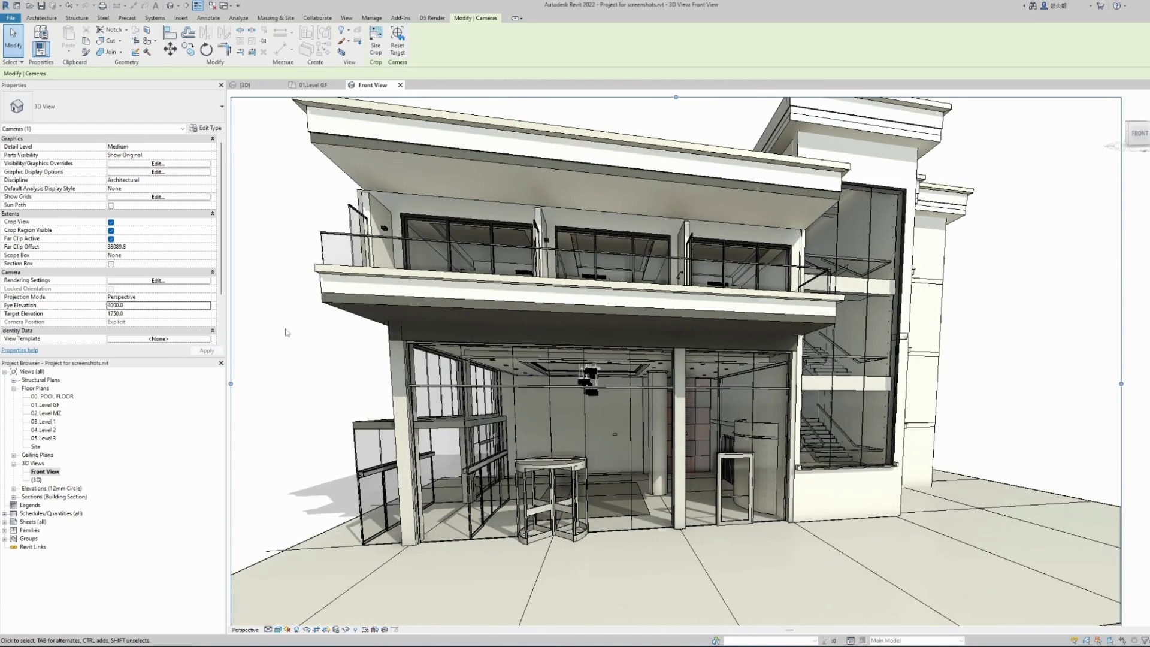
pyautogui.click(141, 314)
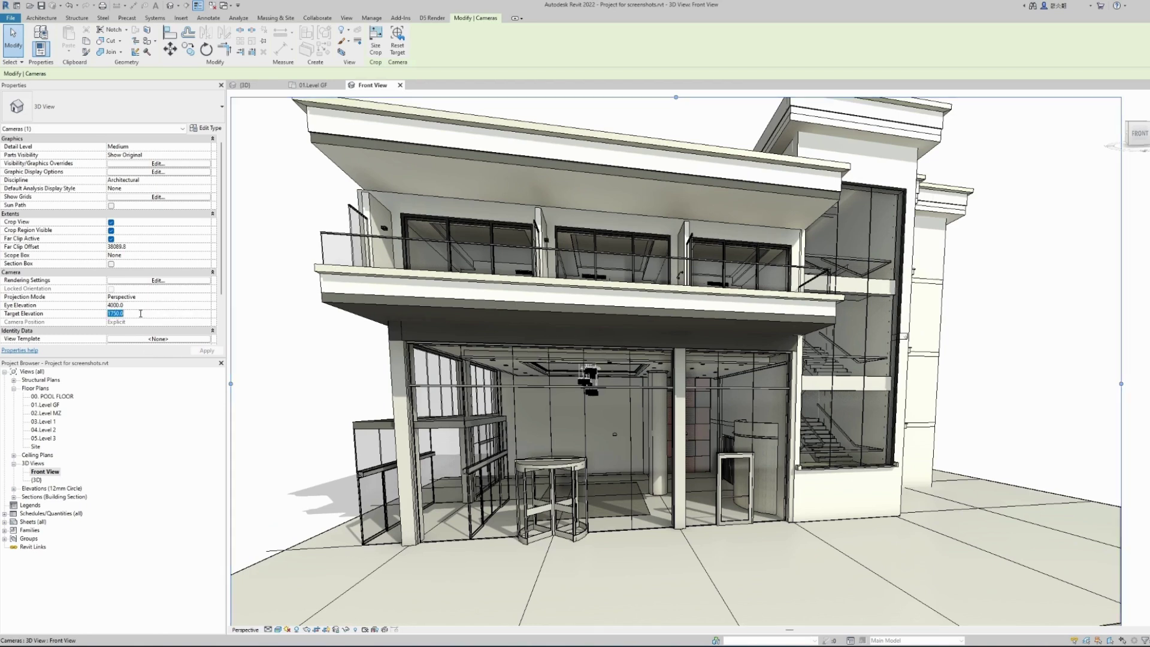
pyautogui.write('3000')
pyautogui.press('Return')
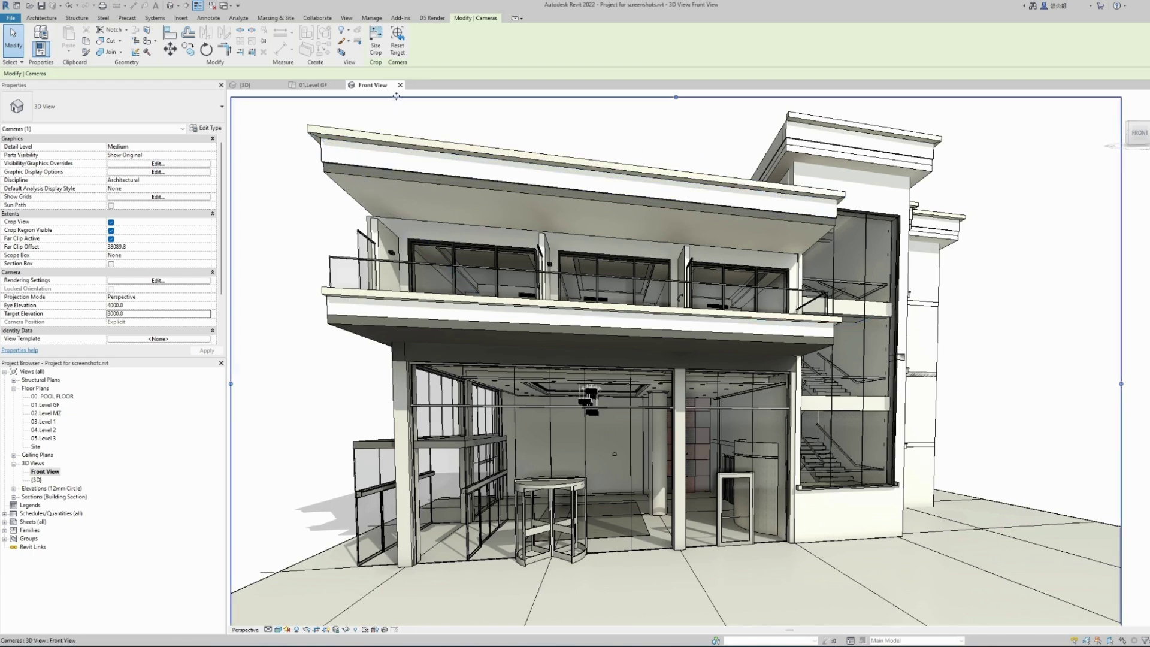
# Step: Close the Front View and 01.Level GF tabs without saving, then select Front View in the browser
pyautogui.click(400, 85)
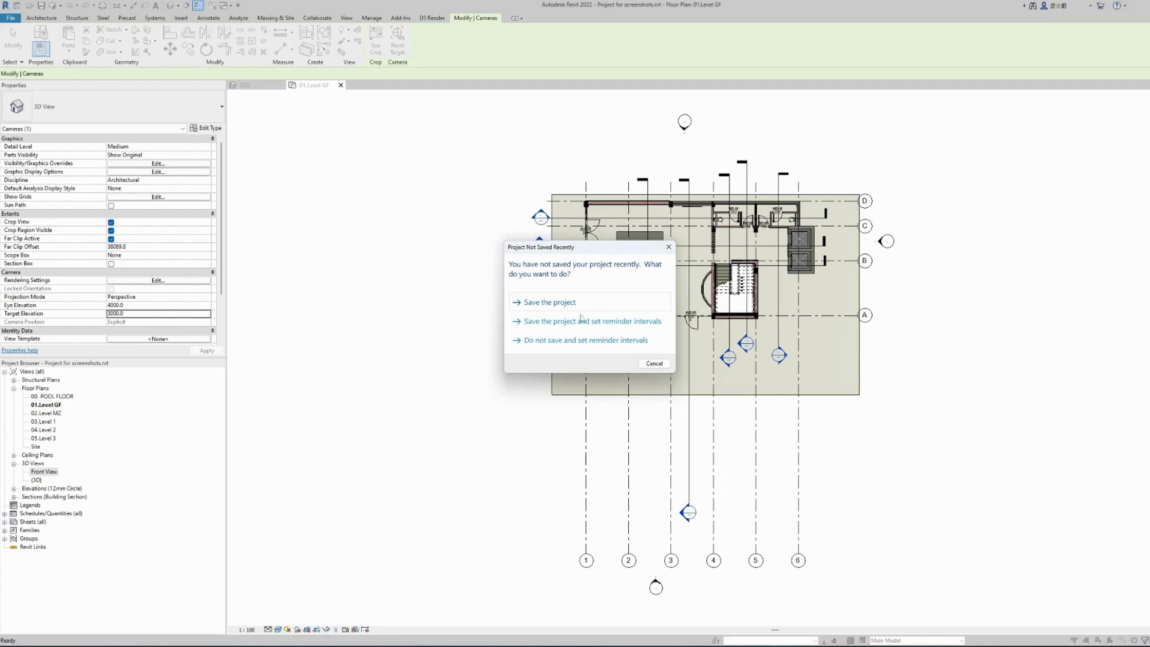
pyautogui.click(654, 363)
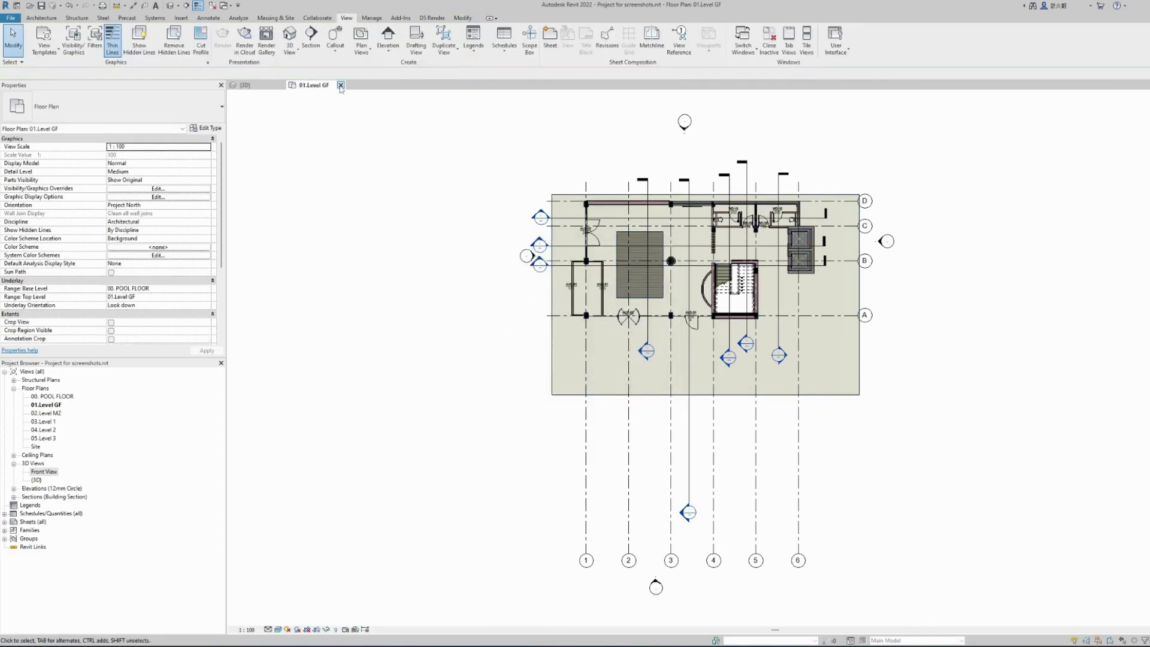
pyautogui.click(340, 85)
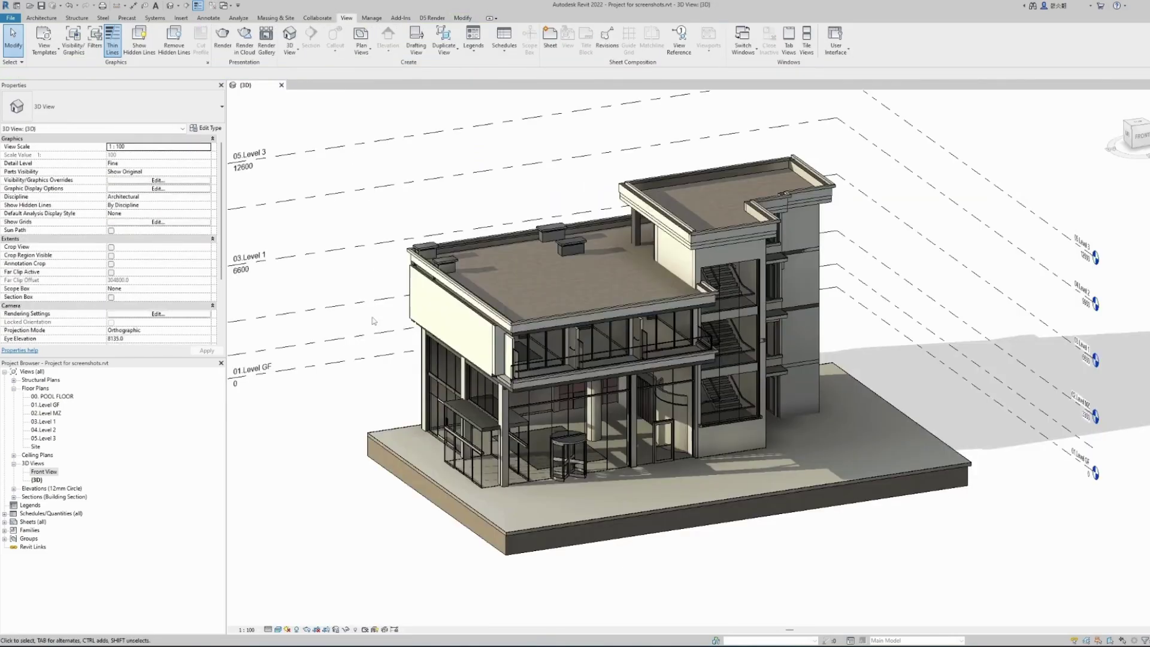
pyautogui.scroll(-1, 352, 358)
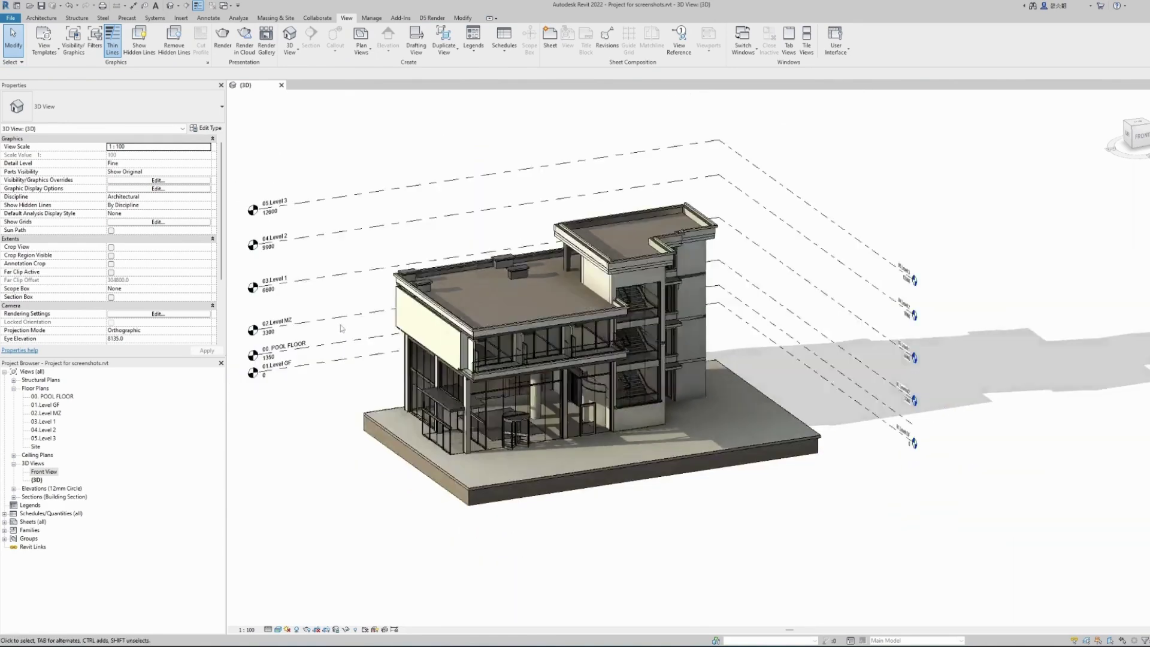
pyautogui.moveTo(341, 328); pyautogui.dragTo(381, 384, button='middle')
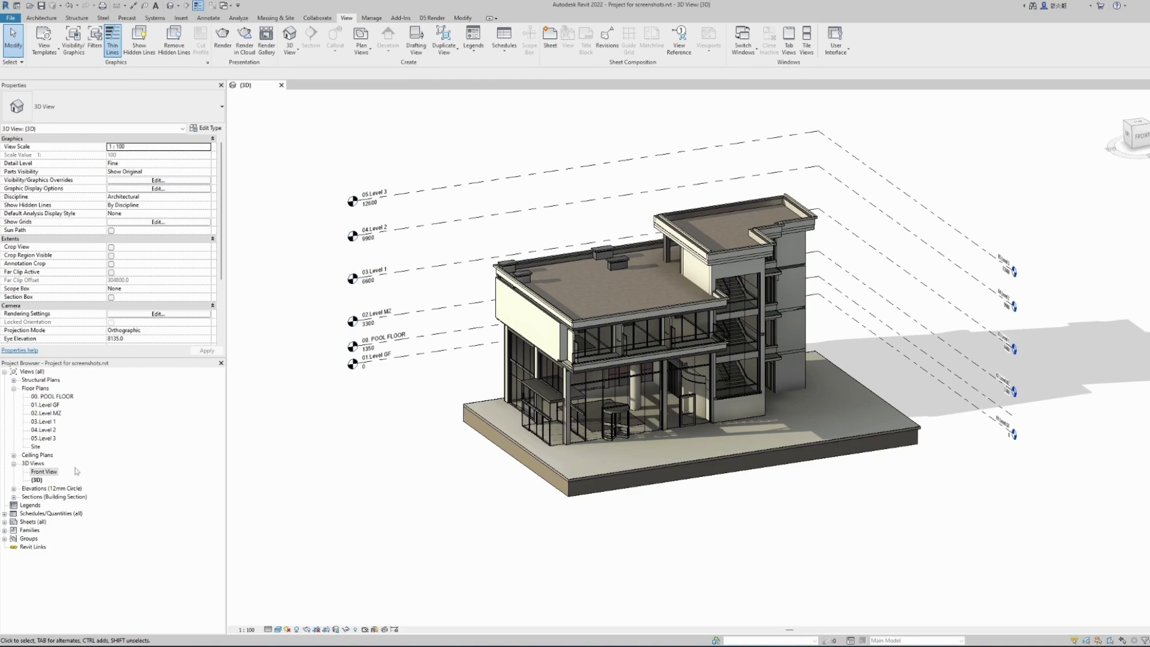
pyautogui.click(44, 472)
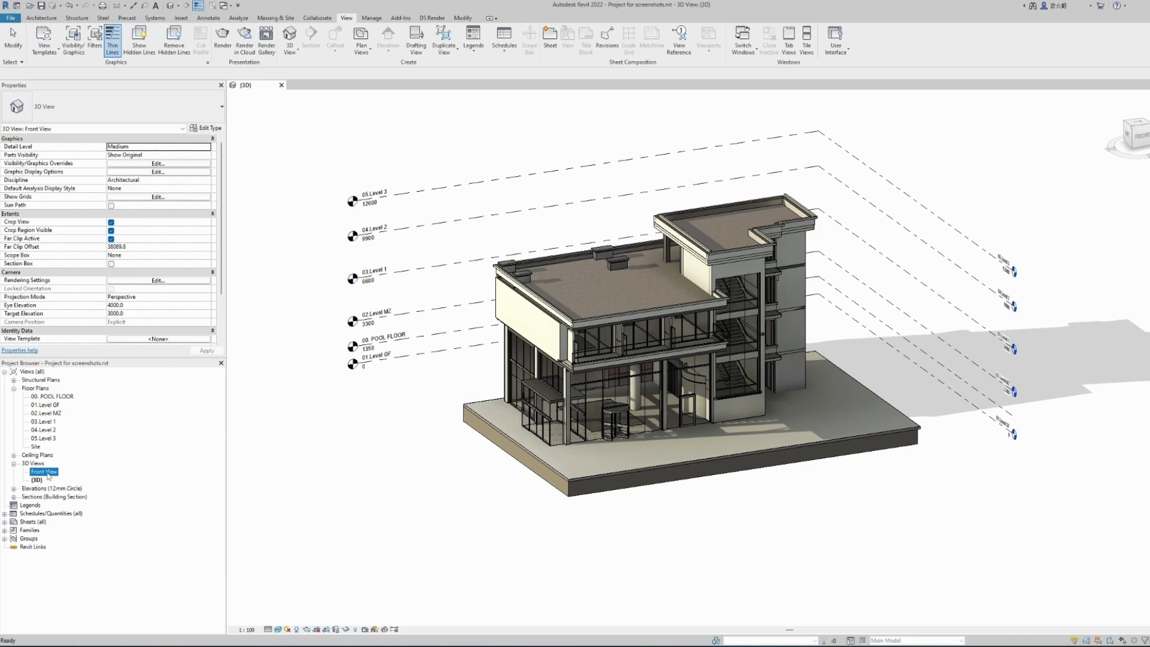
# Step: Reopen the 01.Level GF plan, display the Front View camera on it, and zoom in
pyautogui.rightClick(49, 476)
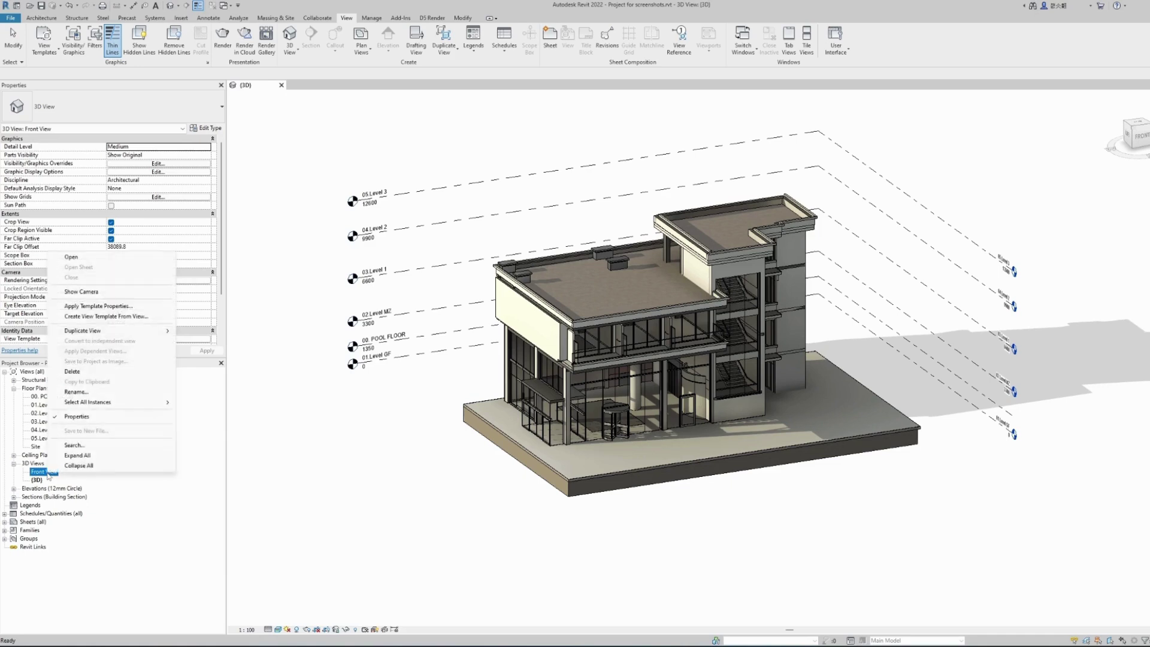
pyautogui.click(103, 296)
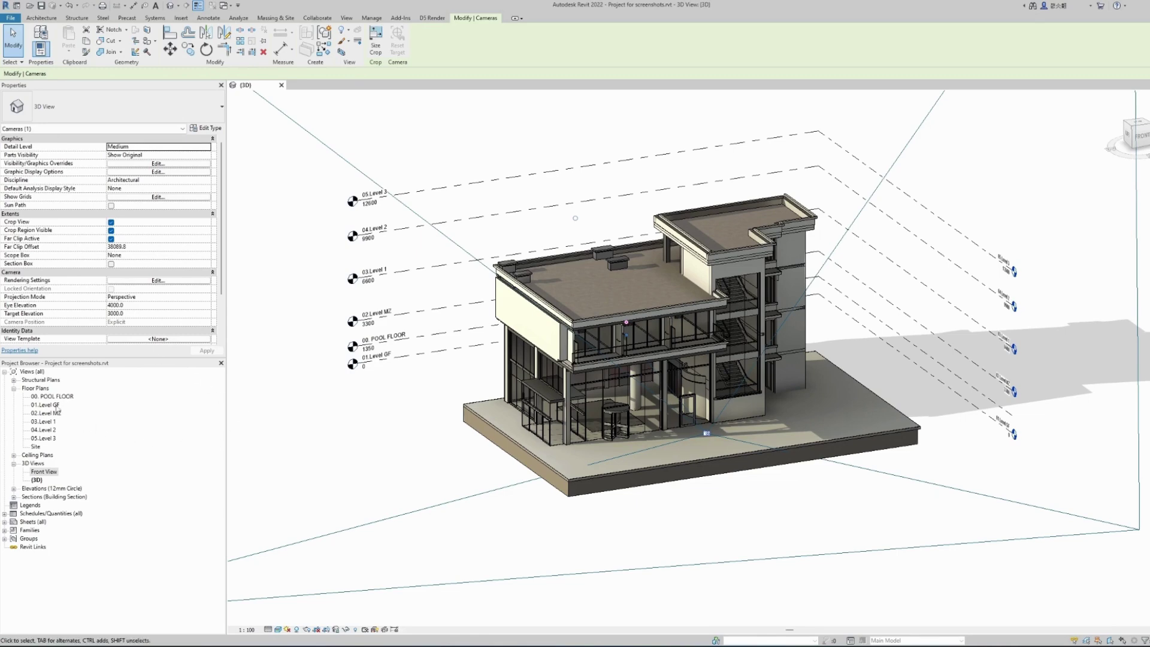
pyautogui.doubleClick(59, 405)
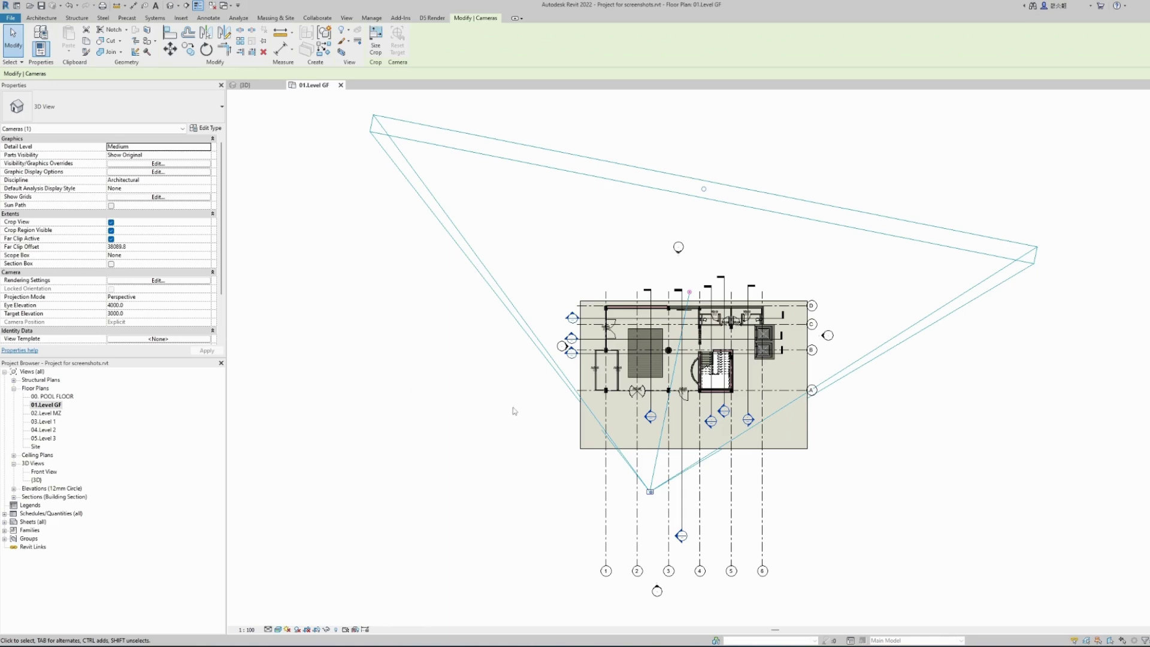
pyautogui.click(412, 418)
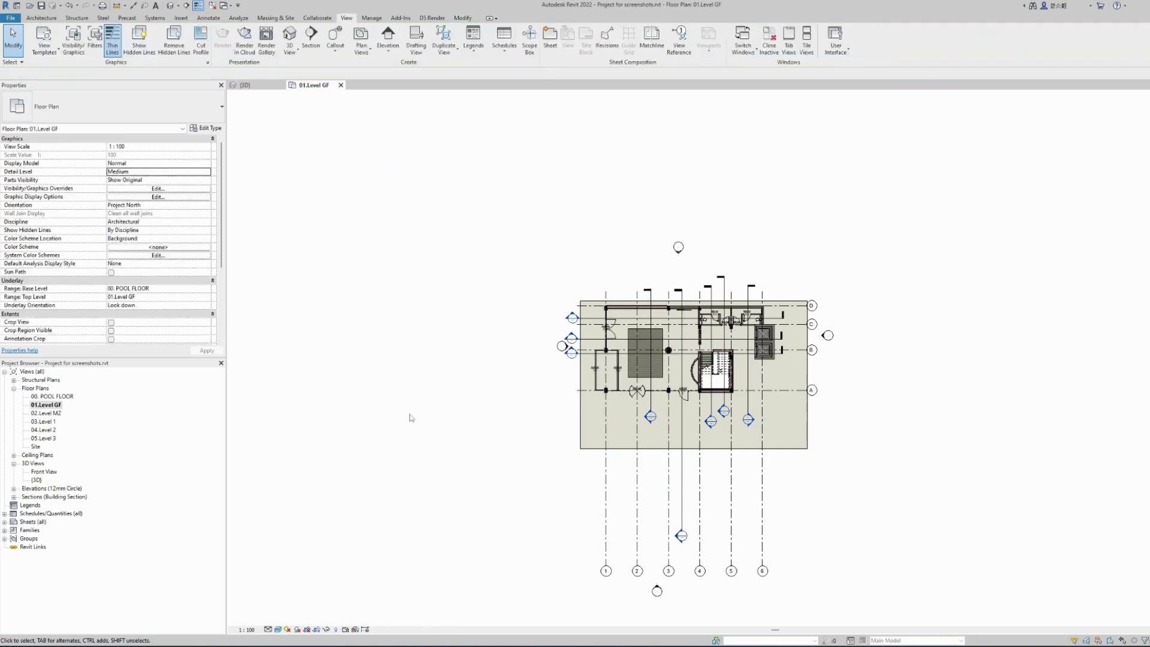
pyautogui.click(53, 473)
pyautogui.rightClick(53, 476)
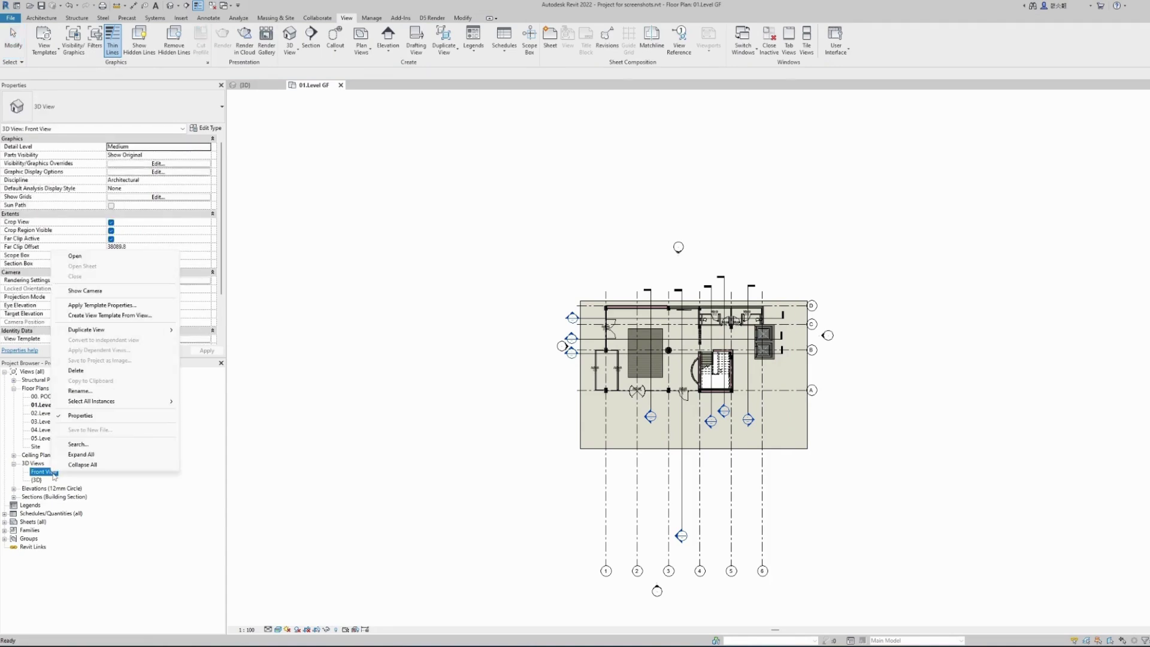
pyautogui.click(106, 293)
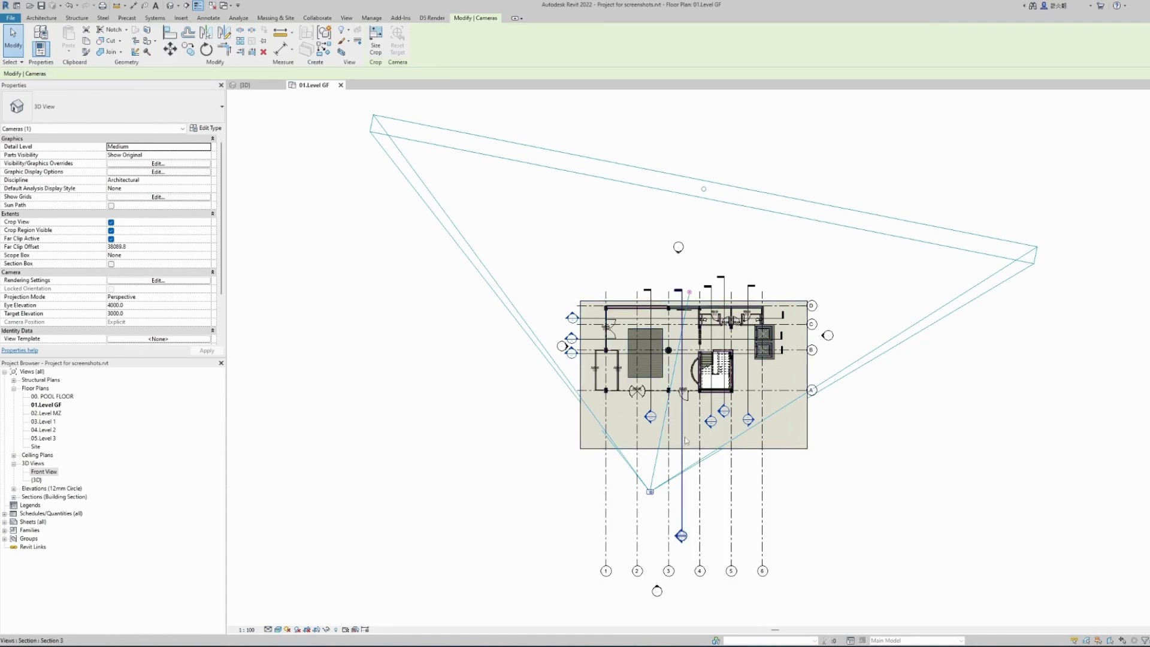
pyautogui.scroll(1, 686, 436)
pyautogui.scroll(2, 596, 424)
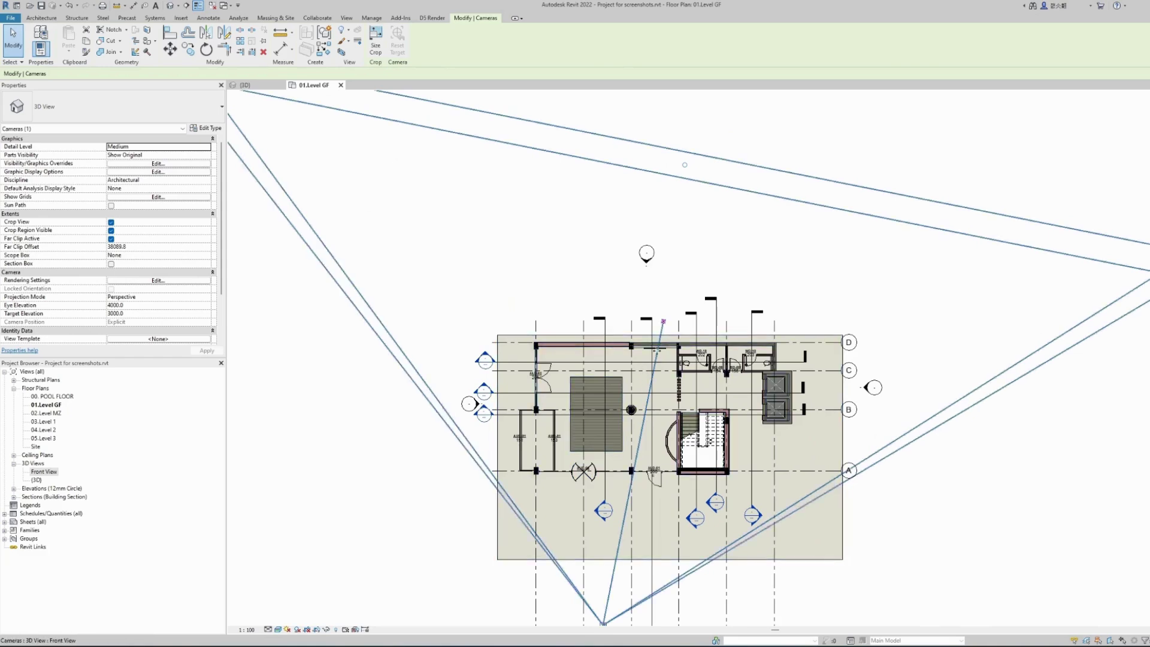
# Step: Drag the Front View camera's target grip deeper into the plan, then return to the Front View perspective
pyautogui.moveTo(663, 323)
pyautogui.mouseDown()
pyautogui.moveTo(678, 328)
pyautogui.moveTo(665, 324)
pyautogui.mouseUp()
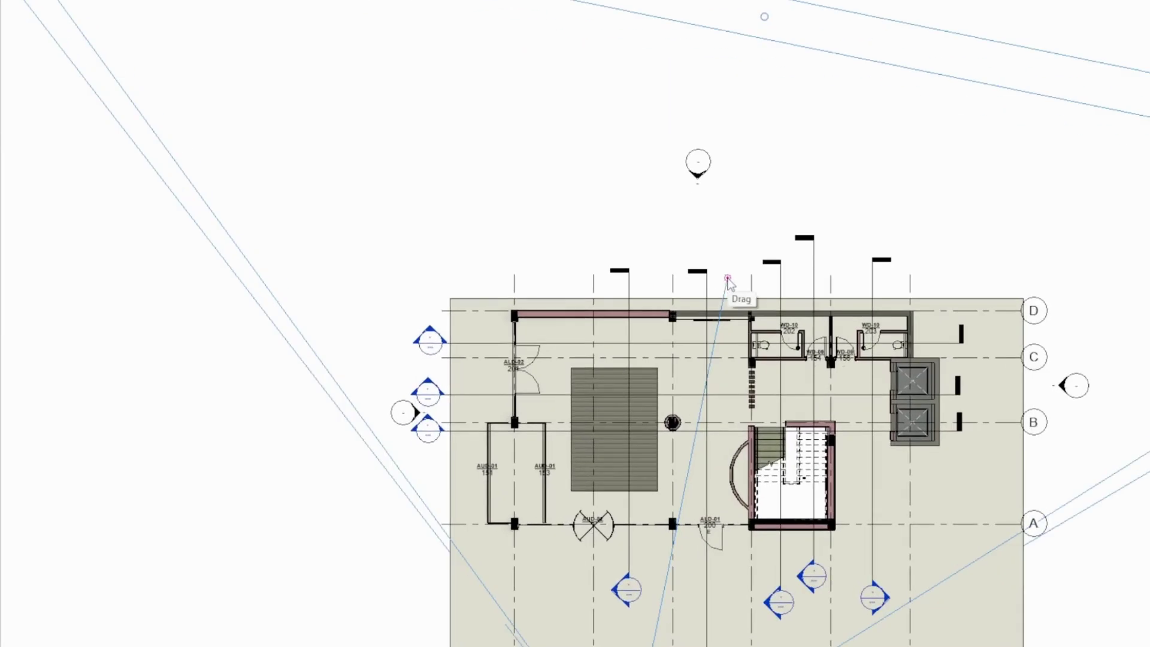
pyautogui.moveTo(728, 278)
pyautogui.mouseDown()
pyautogui.moveTo(677, 252)
pyautogui.moveTo(732, 261)
pyautogui.mouseUp()
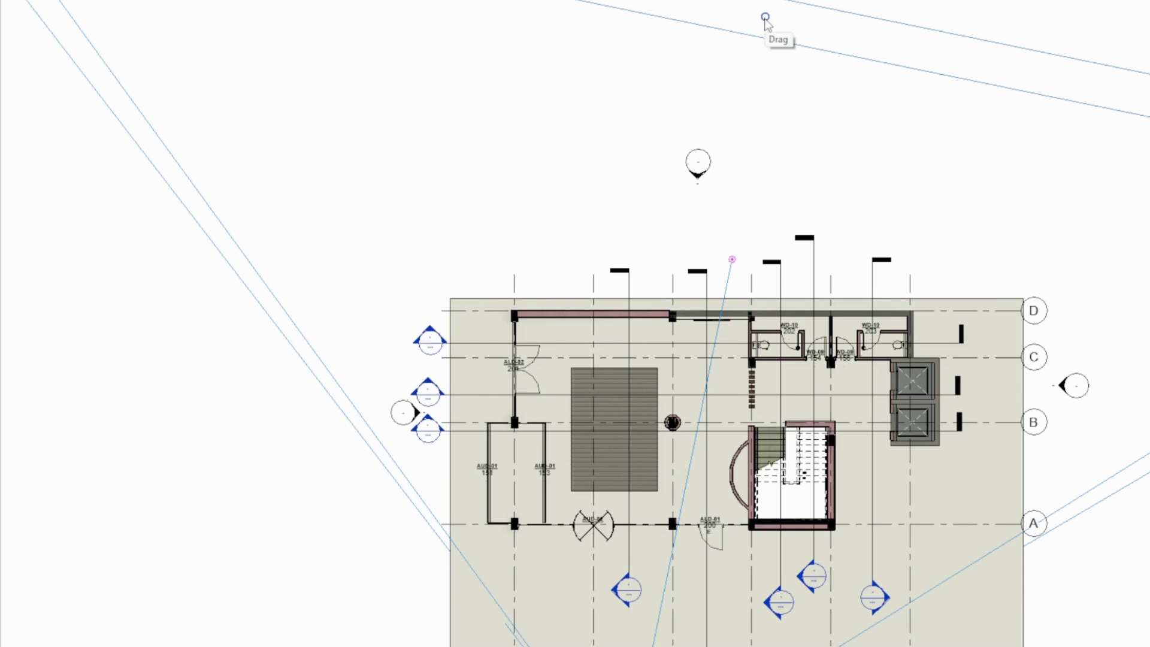
pyautogui.moveTo(765, 22); pyautogui.dragTo(681, 497)
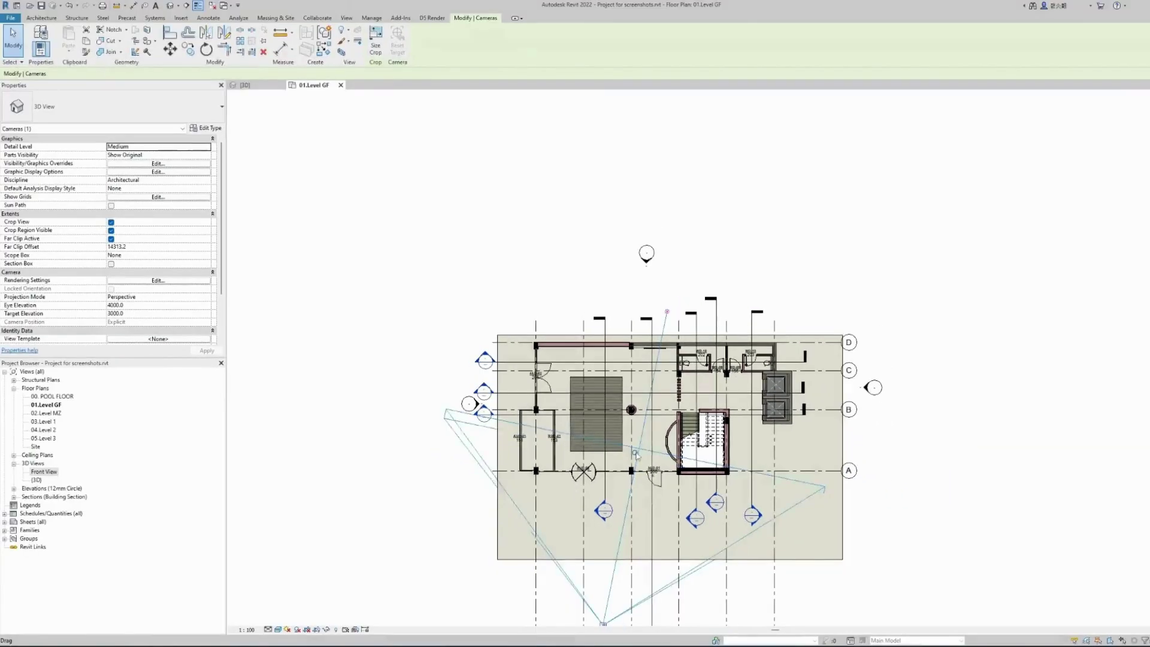
pyautogui.doubleClick(53, 472)
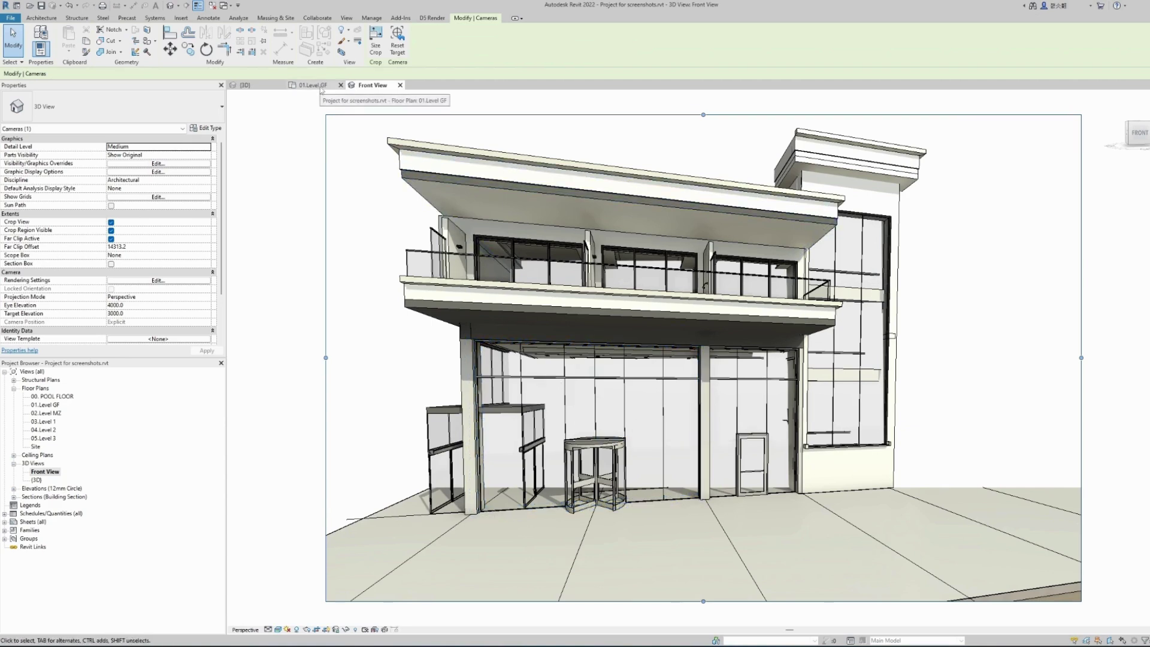
pyautogui.click(312, 85)
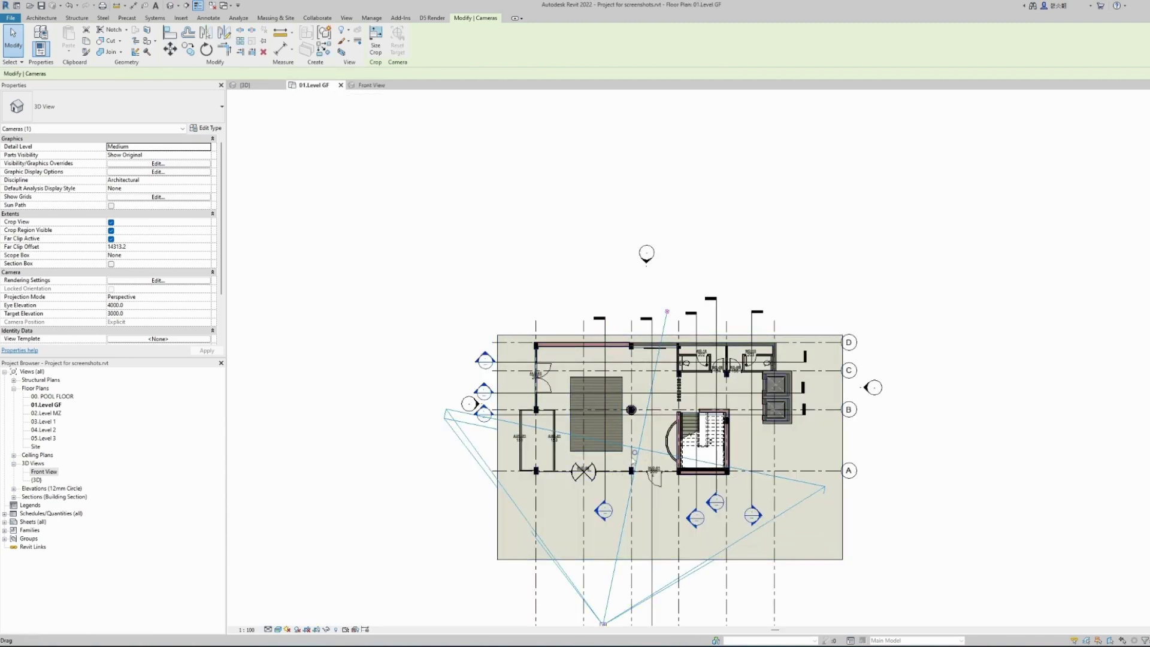
pyautogui.moveTo(635, 455); pyautogui.dragTo(712, 310)
pyautogui.click(372, 85)
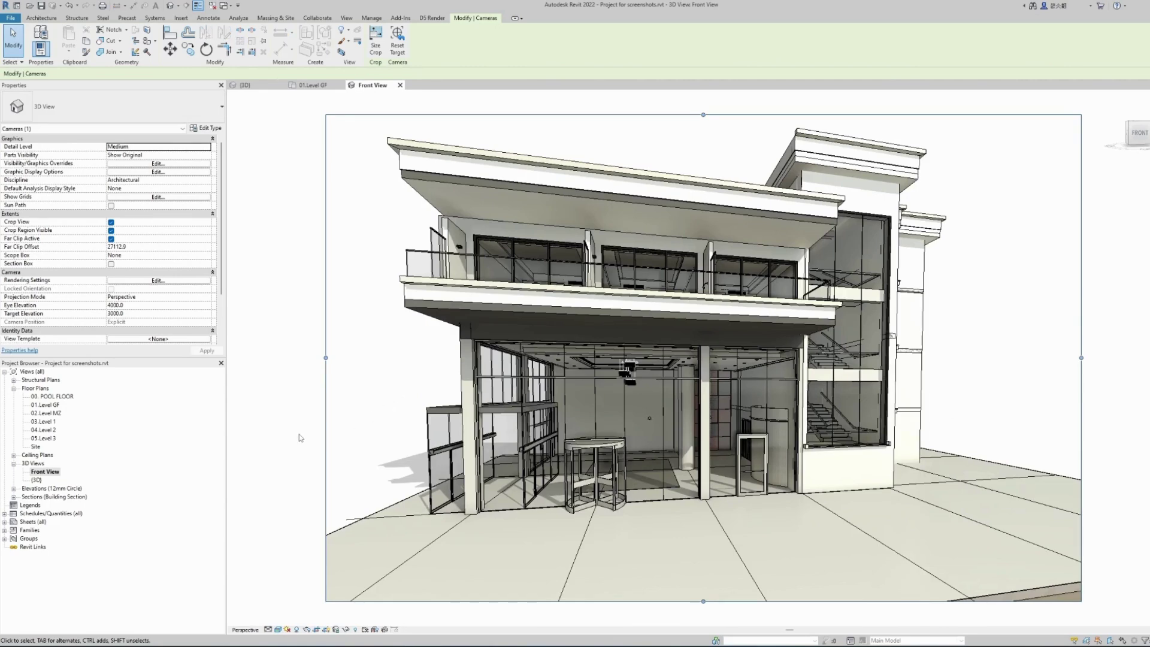
pyautogui.click(299, 434)
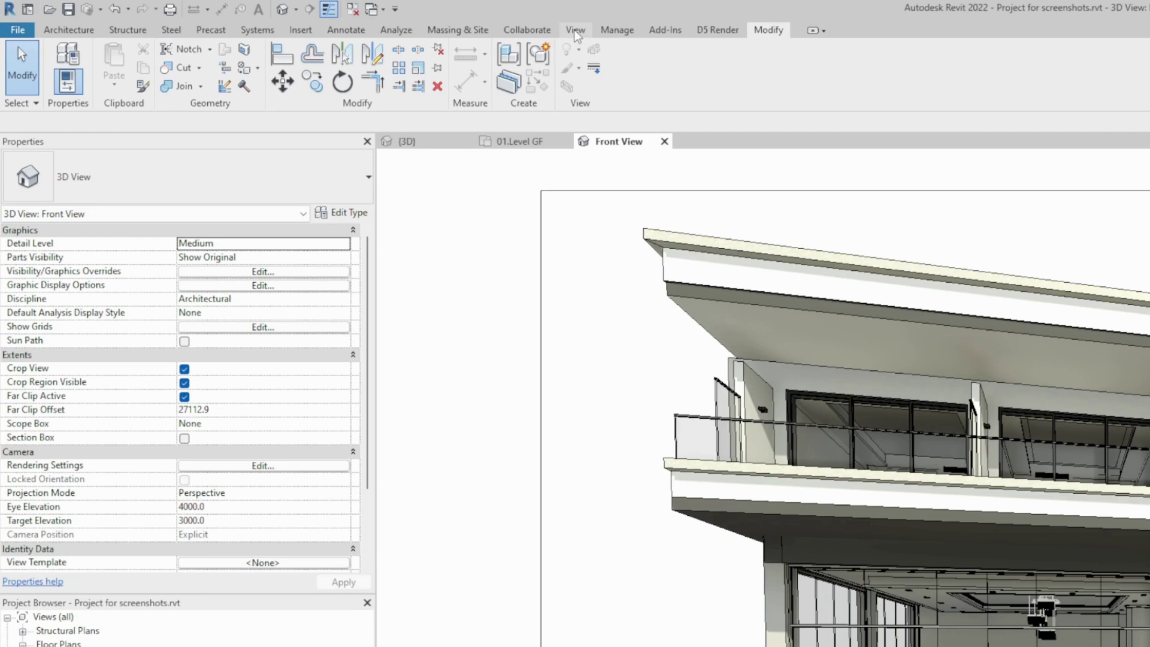
# Step: Switch the ribbon to the View tab to reach the rendering and presentation tools
pyautogui.click(575, 31)
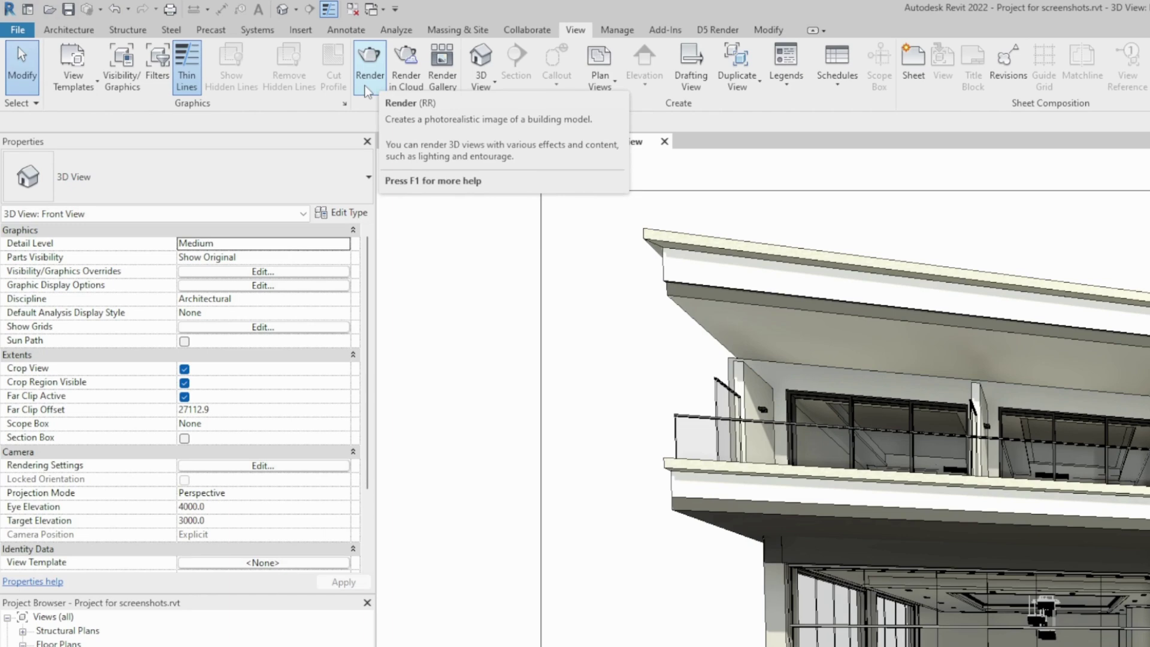
# Step: Open the Rendering dialog for Front View with Region turned off so the whole view renders
pyautogui.click(368, 89)
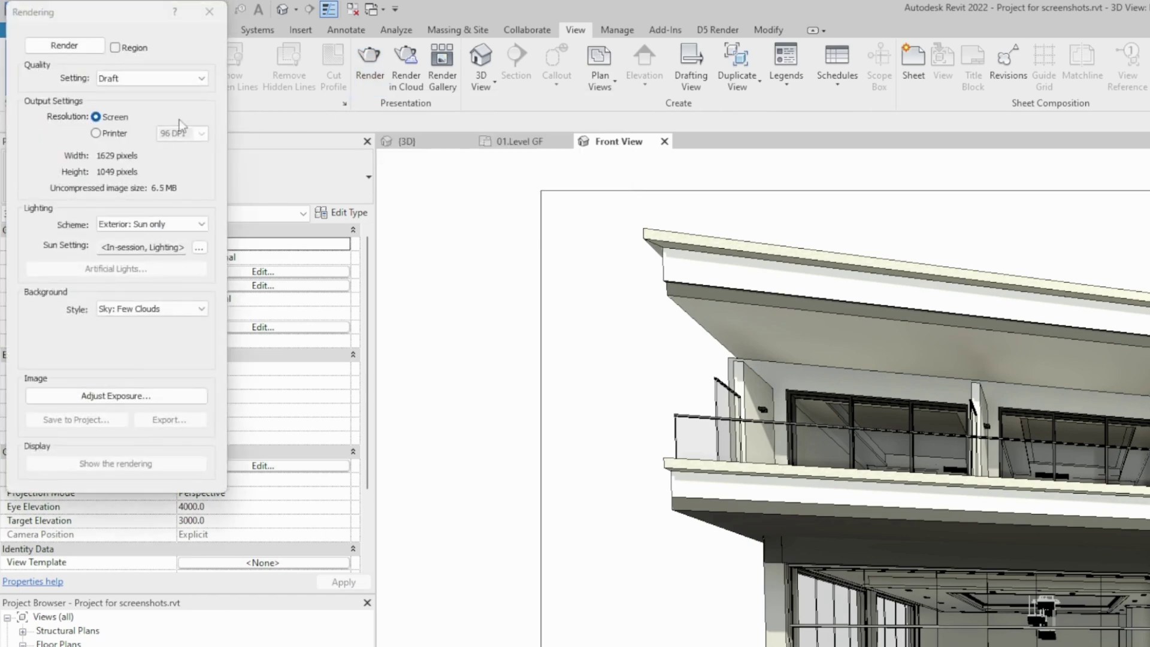
pyautogui.moveTo(106, 11); pyautogui.dragTo(137, 44)
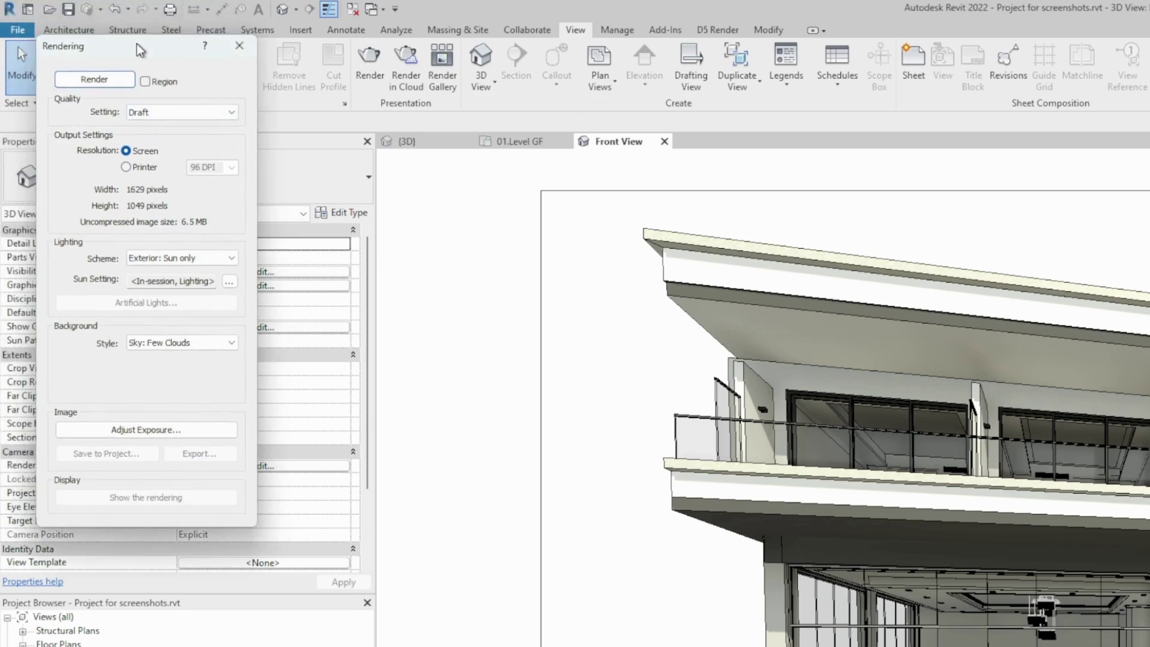
pyautogui.click(145, 83)
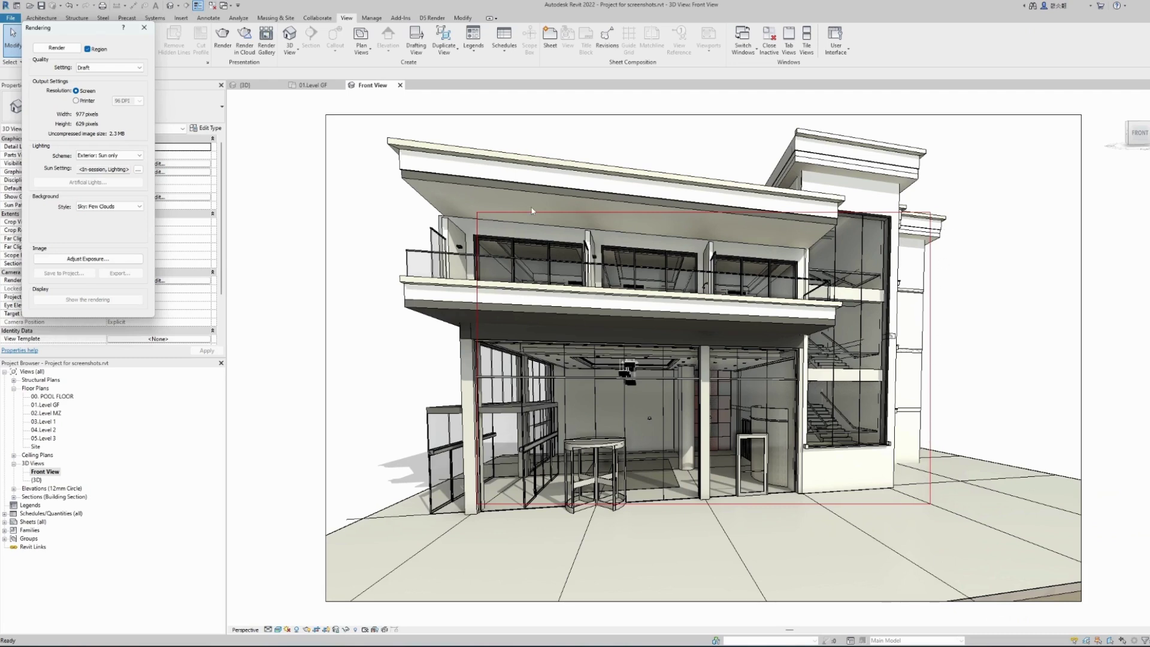
pyautogui.click(87, 49)
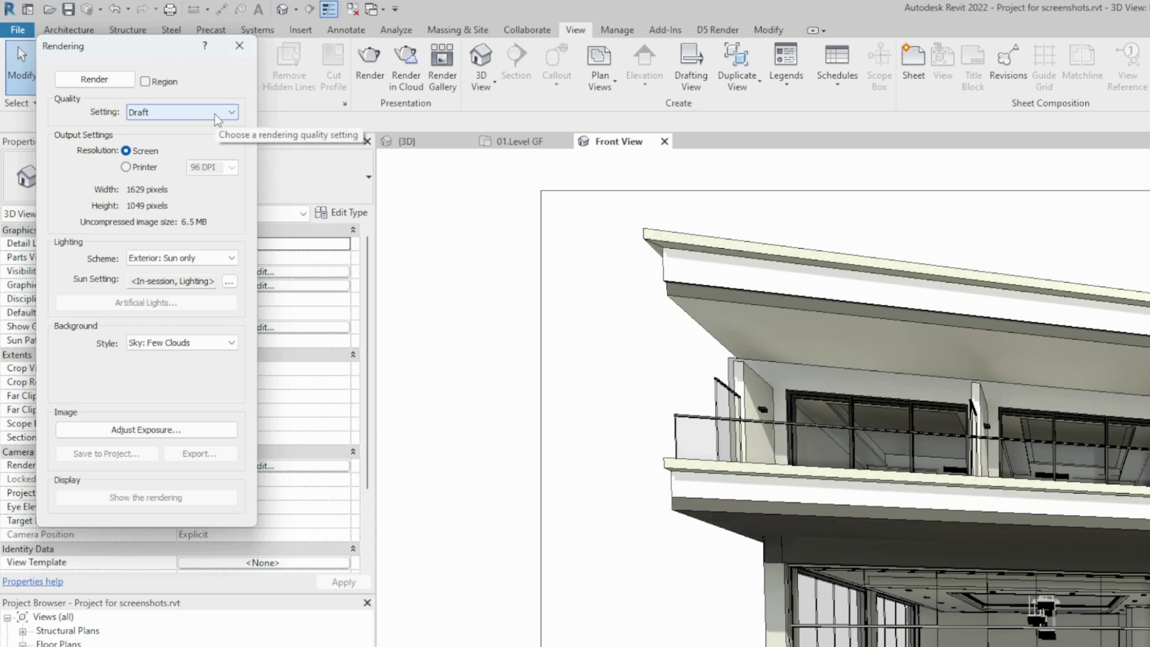
pyautogui.click(217, 119)
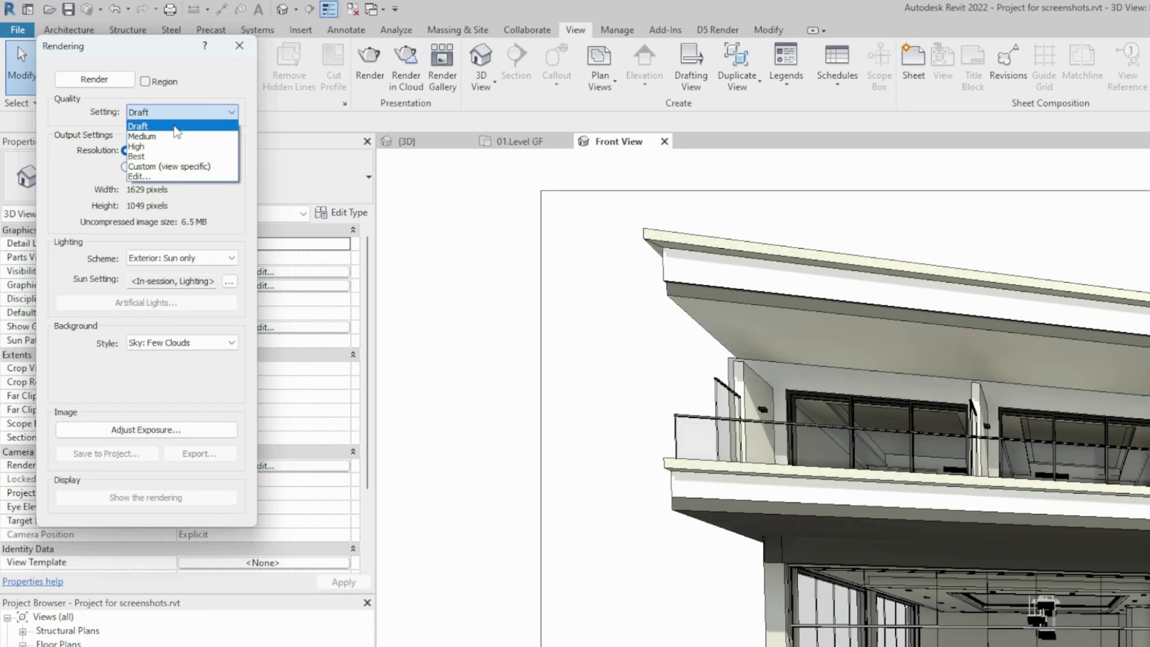
pyautogui.click(134, 126)
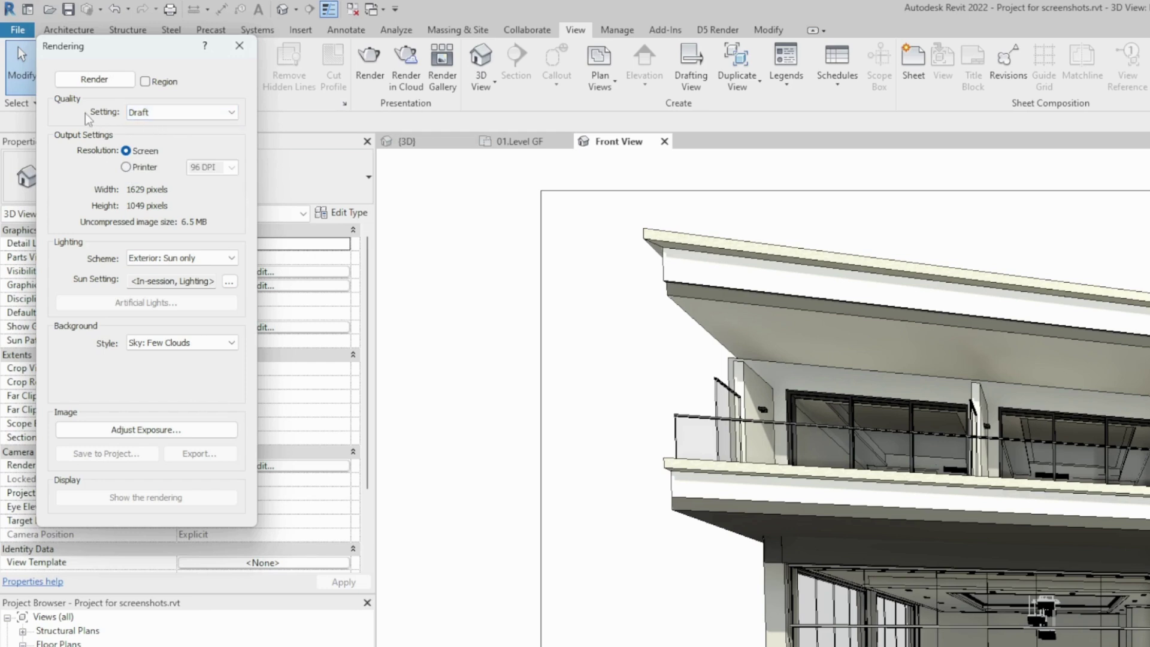
pyautogui.click(138, 114)
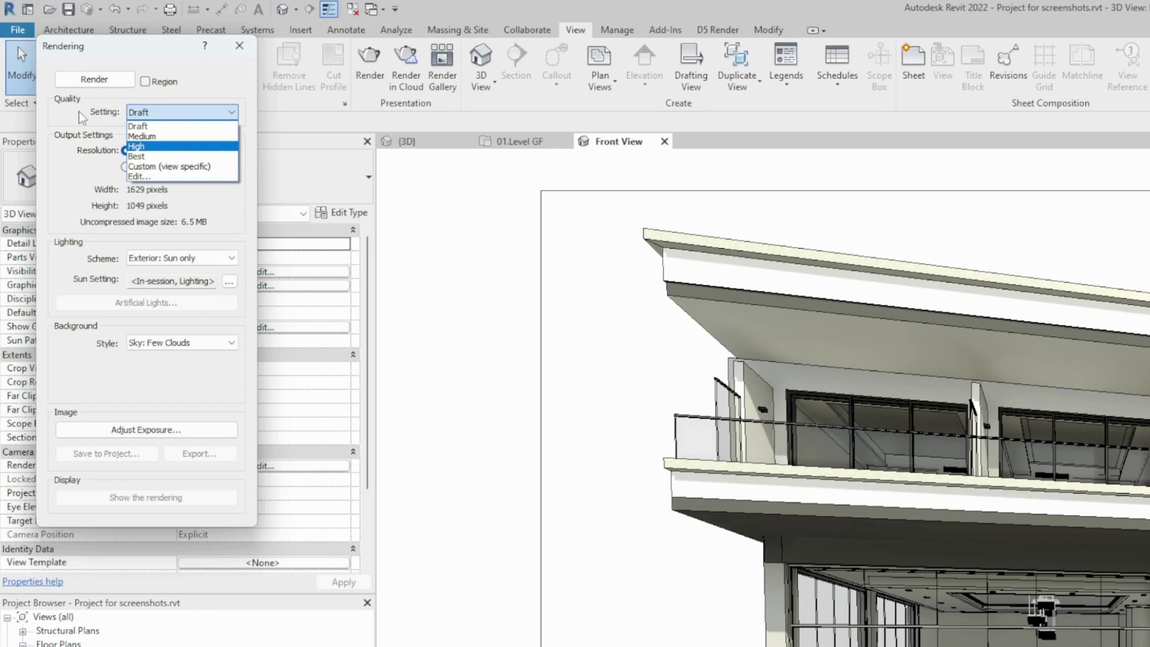
pyautogui.click(160, 119)
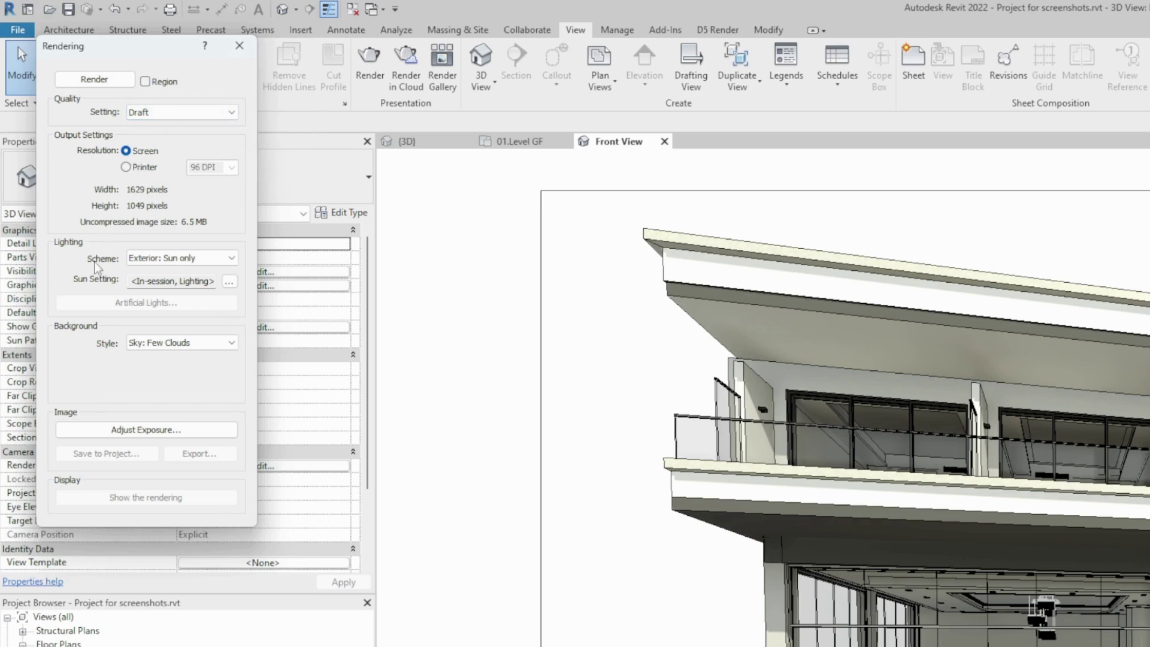
pyautogui.click(218, 259)
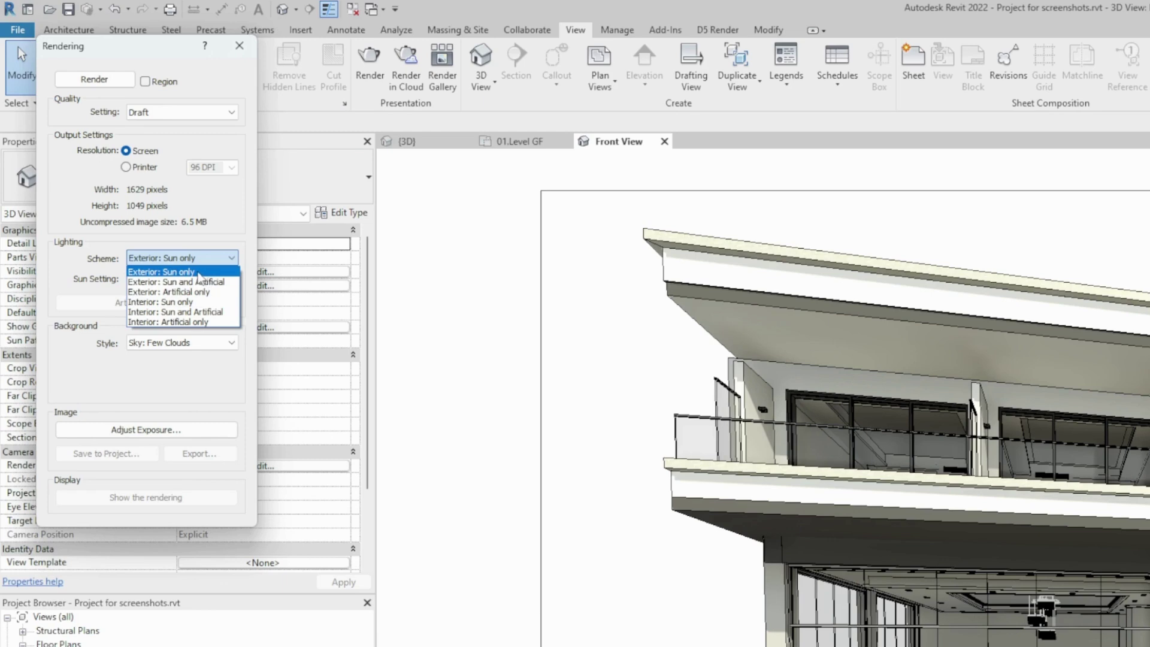
pyautogui.click(199, 274)
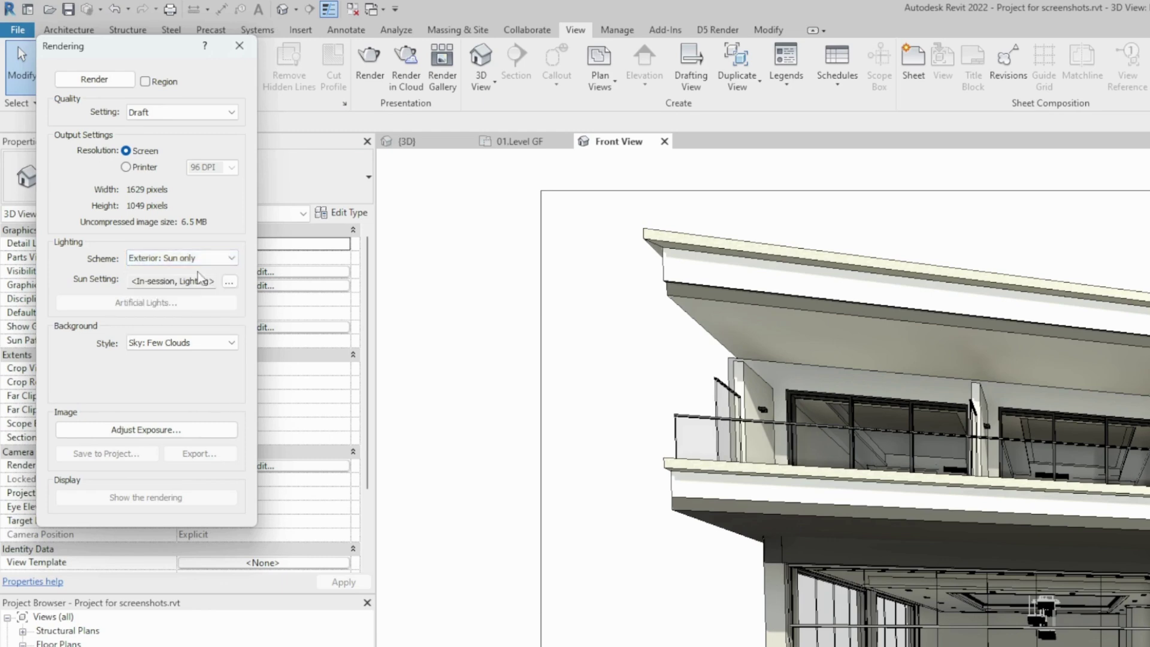
pyautogui.click(210, 262)
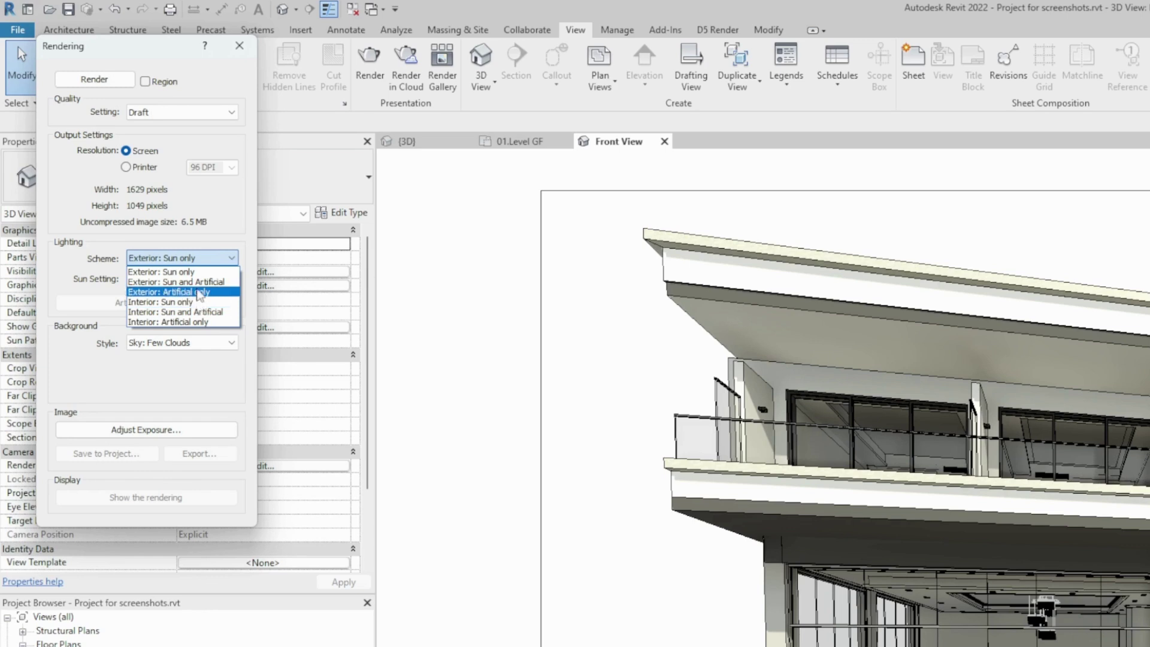
pyautogui.click(197, 274)
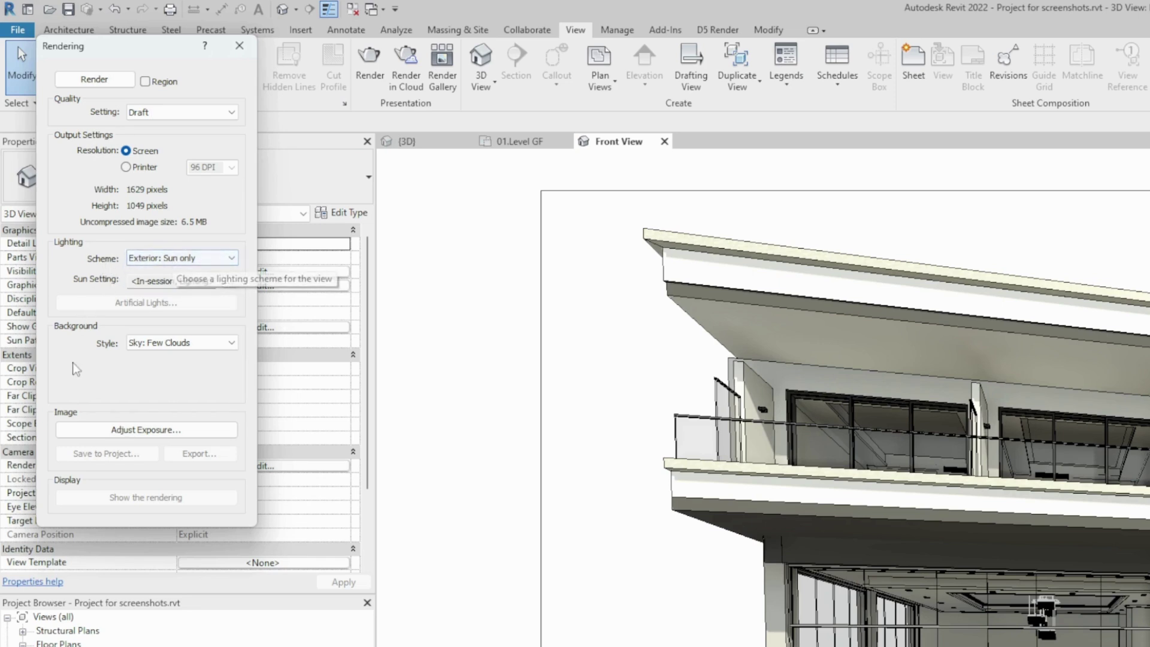
# Step: Try a white Color background, then set the background style to Sky: No Clouds
pyautogui.click(209, 344)
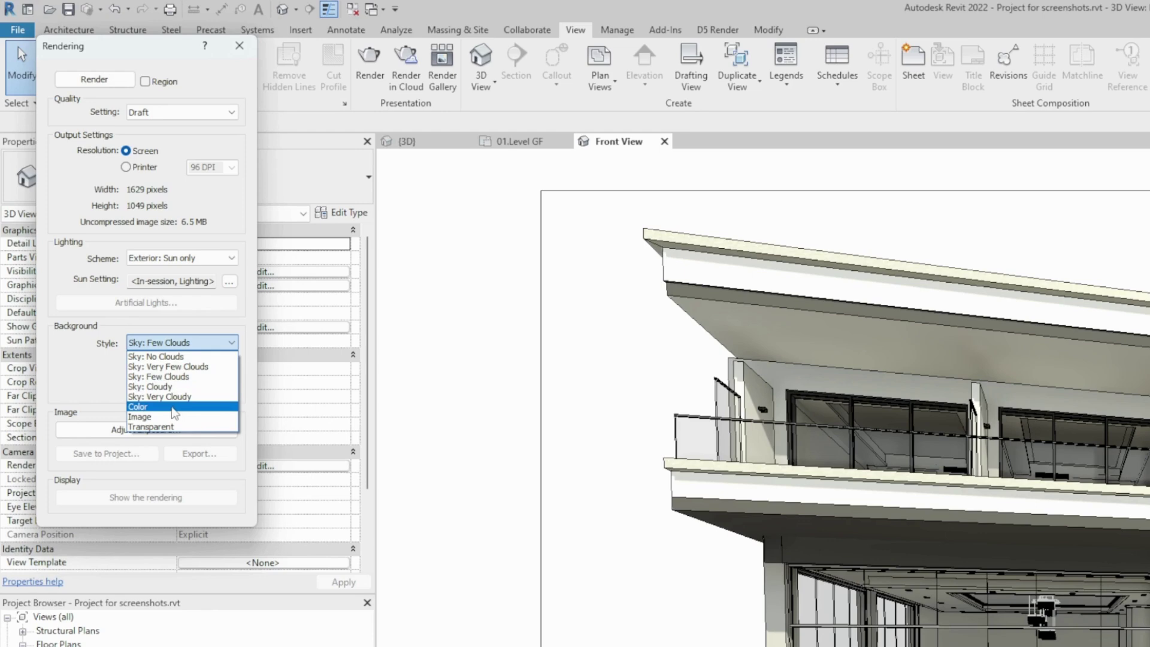
pyautogui.click(168, 407)
pyautogui.click(177, 372)
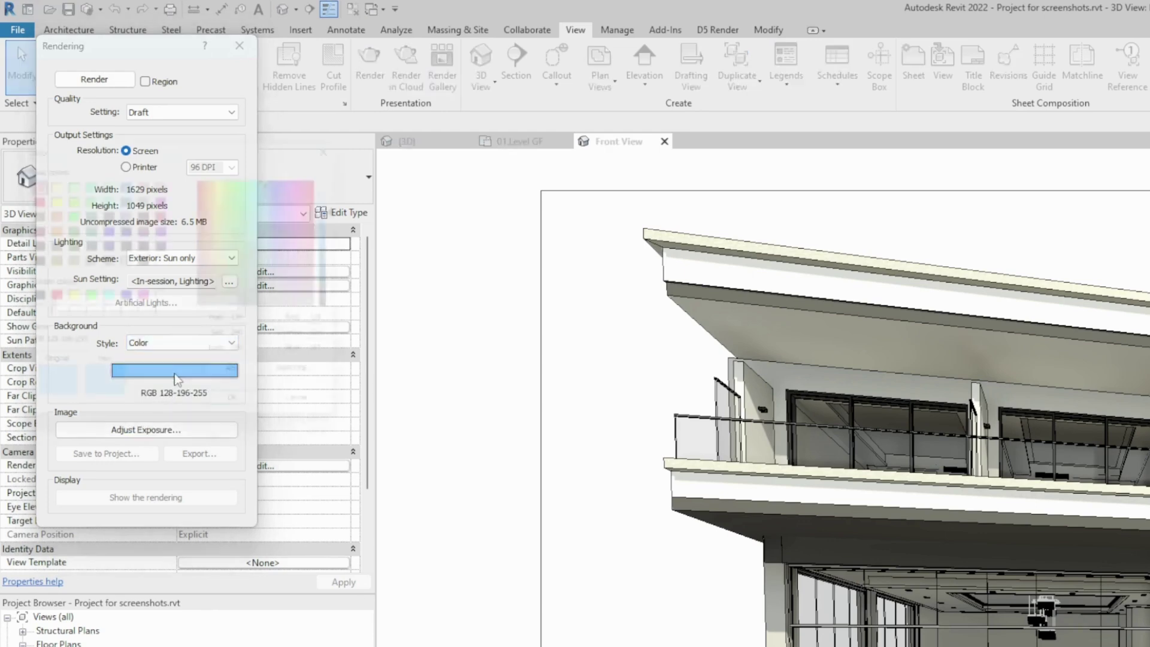
pyautogui.click(165, 262)
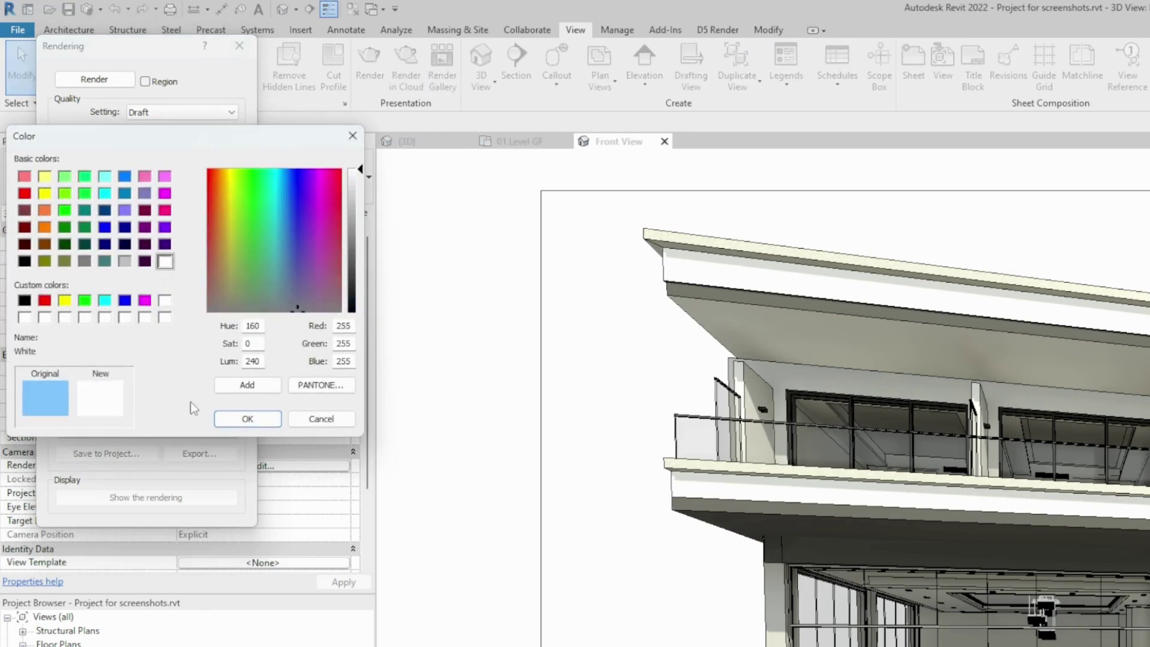
pyautogui.click(245, 418)
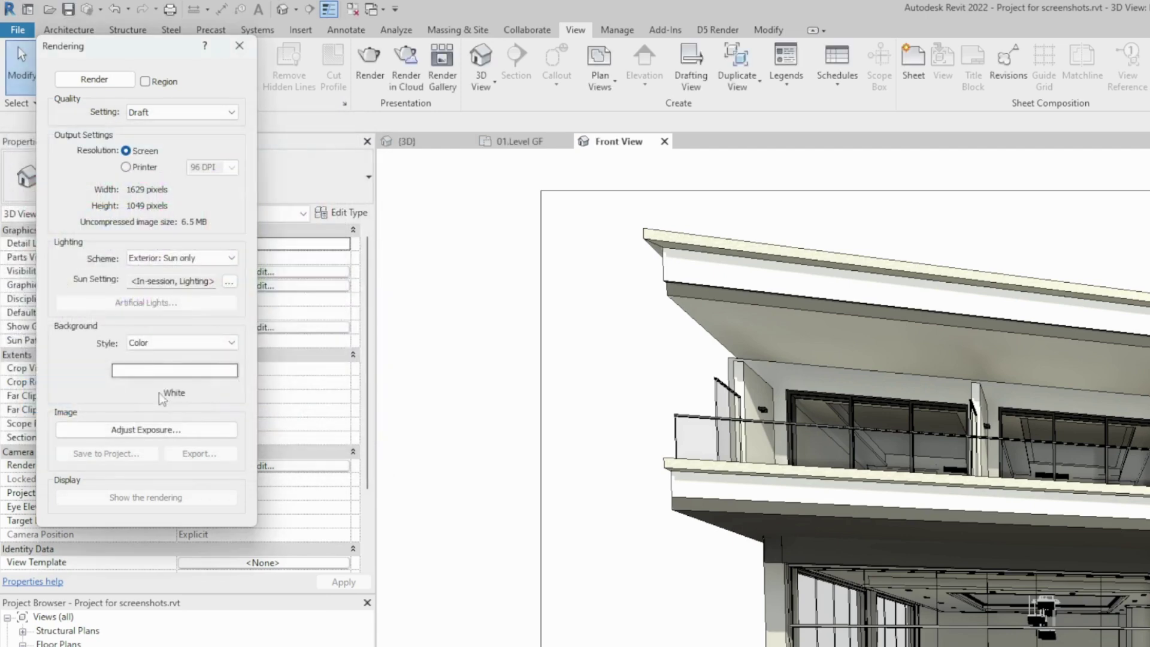
pyautogui.click(158, 347)
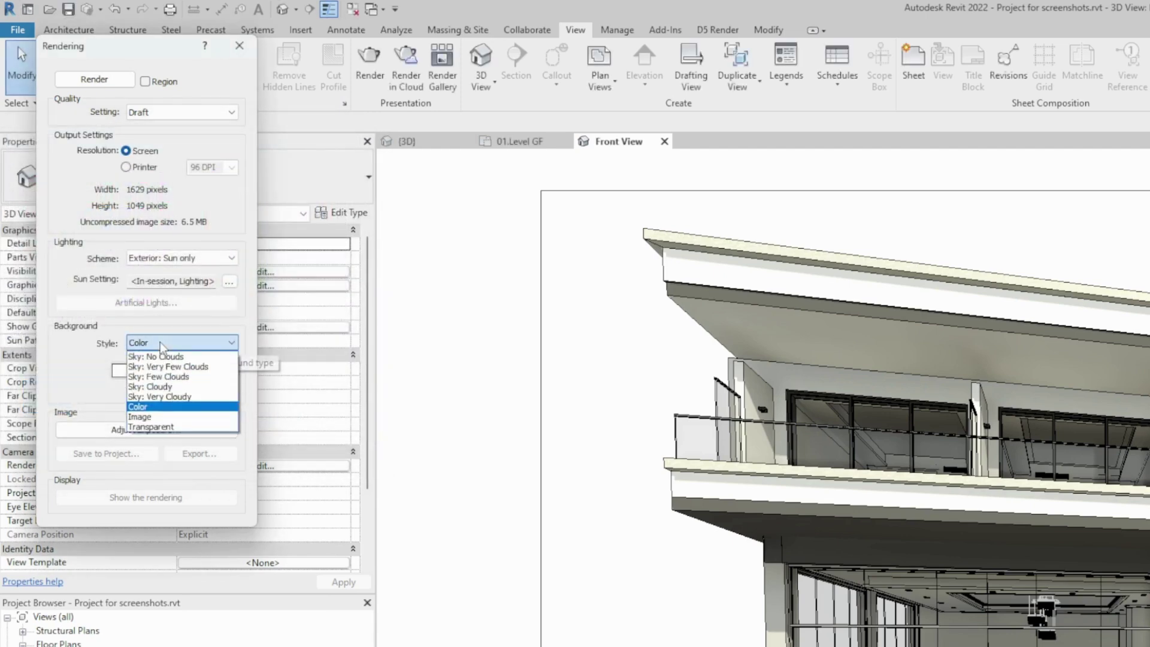
pyautogui.click(168, 386)
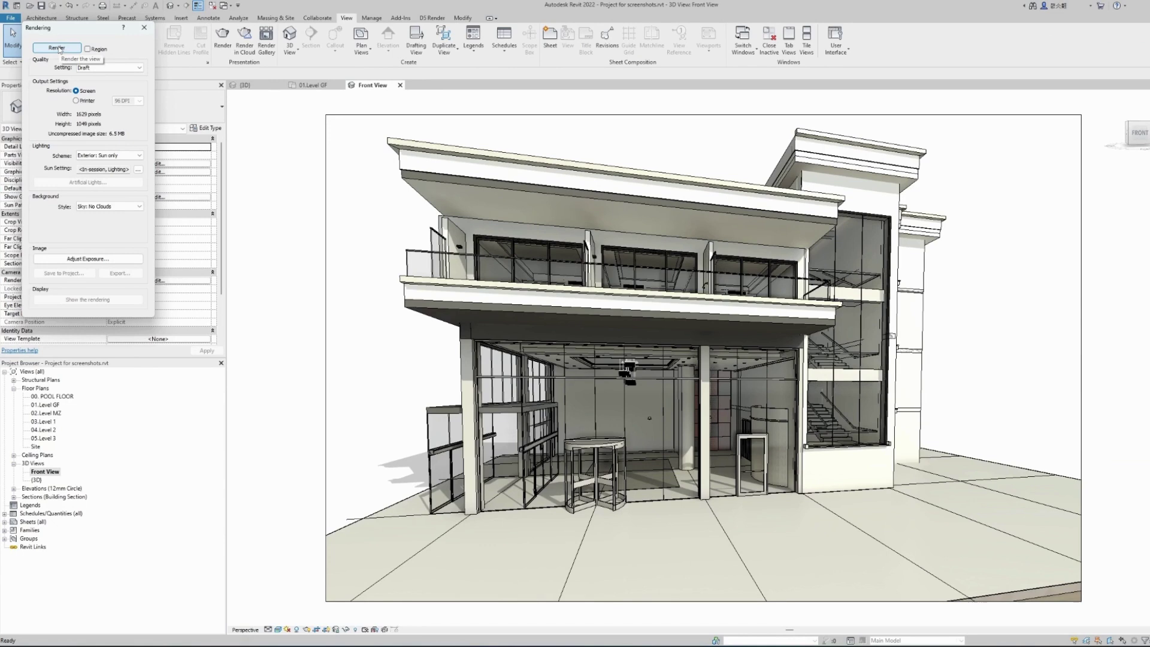
# Step: Render the Front View at Draft quality against the Sky: No Clouds background
pyautogui.click(57, 48)
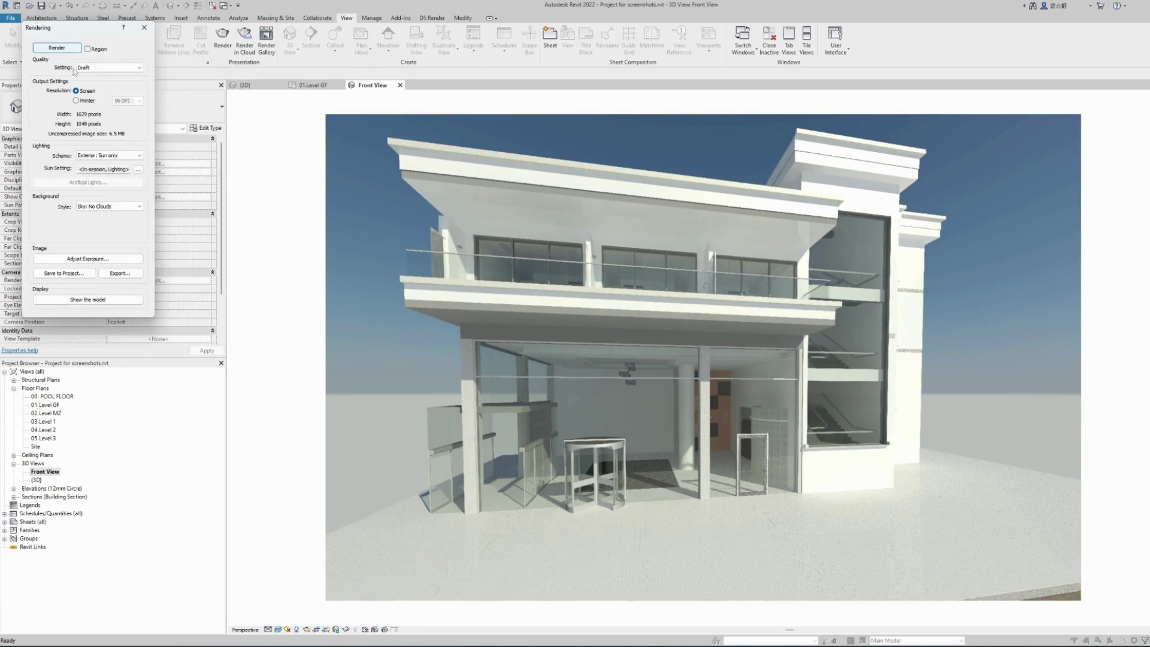
# Step: Set the background style to Color (white) and re-render the Front View
pyautogui.click(94, 207)
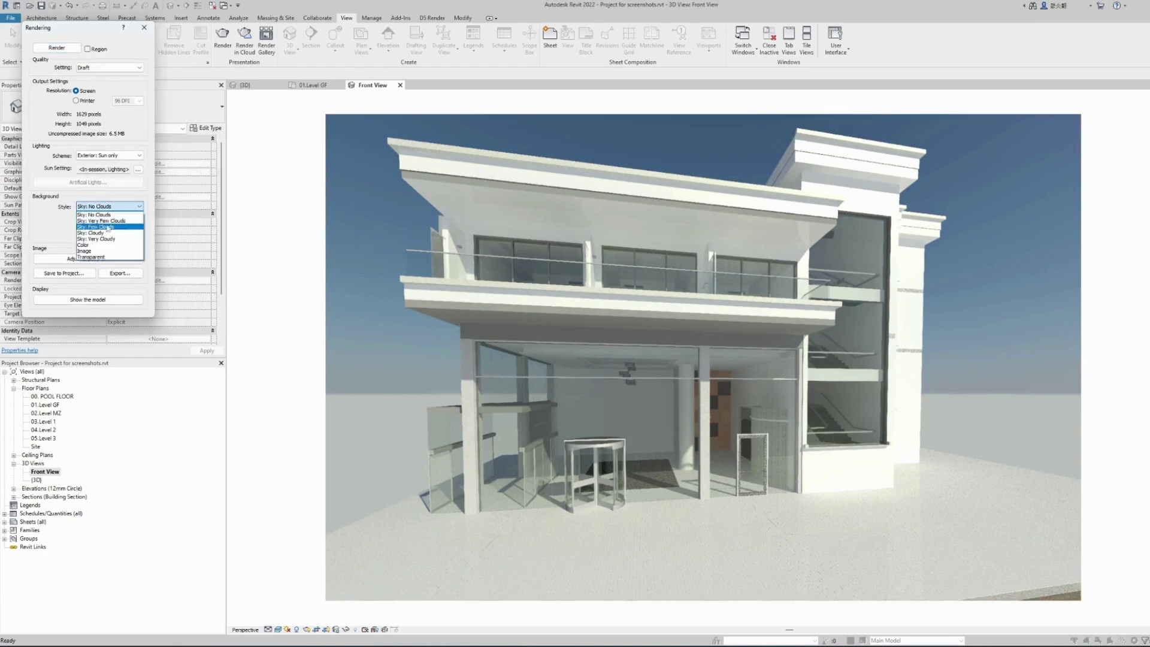
pyautogui.click(103, 245)
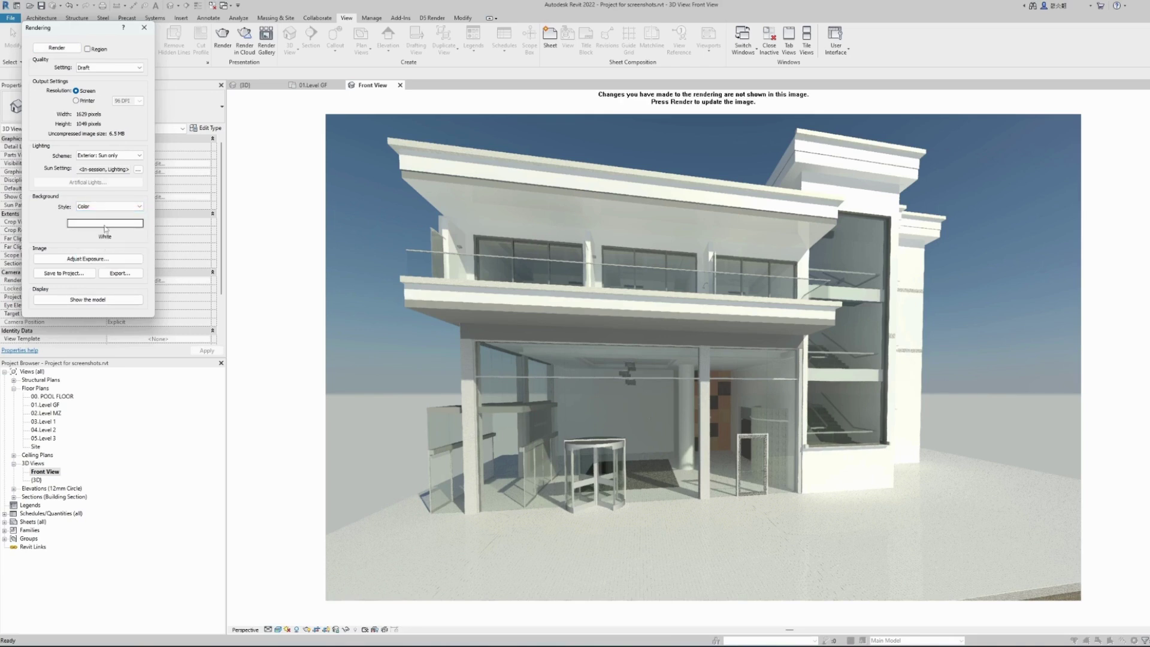
pyautogui.click(57, 48)
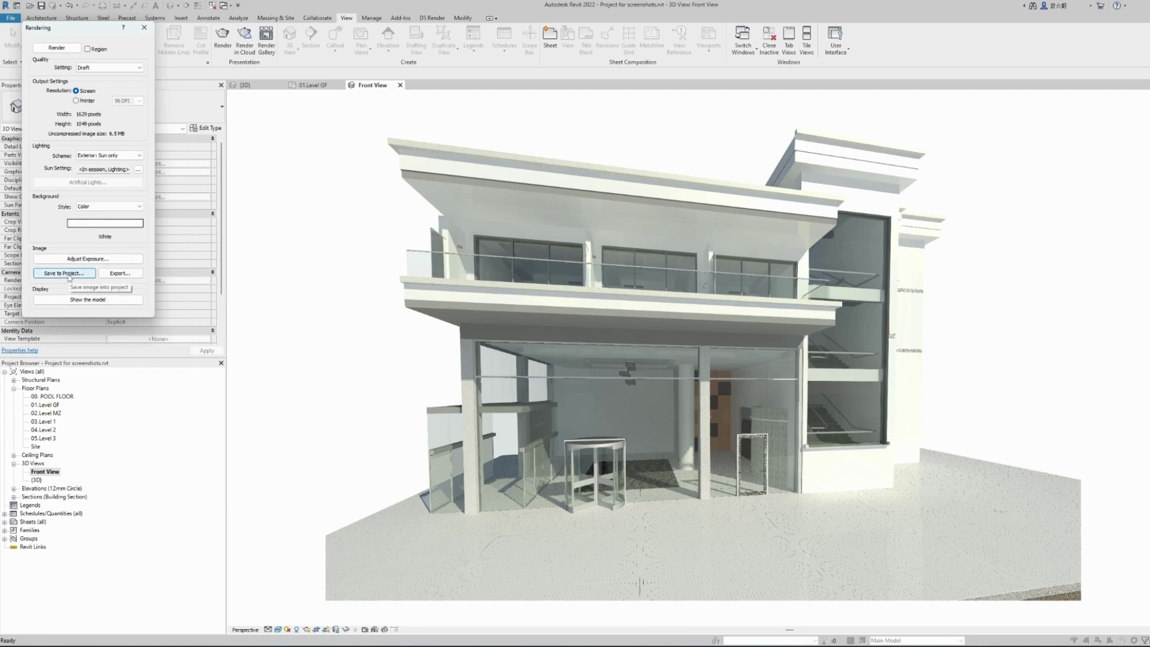
# Step: Save the rendered image to the project as 'Front View Render'
pyautogui.click(65, 274)
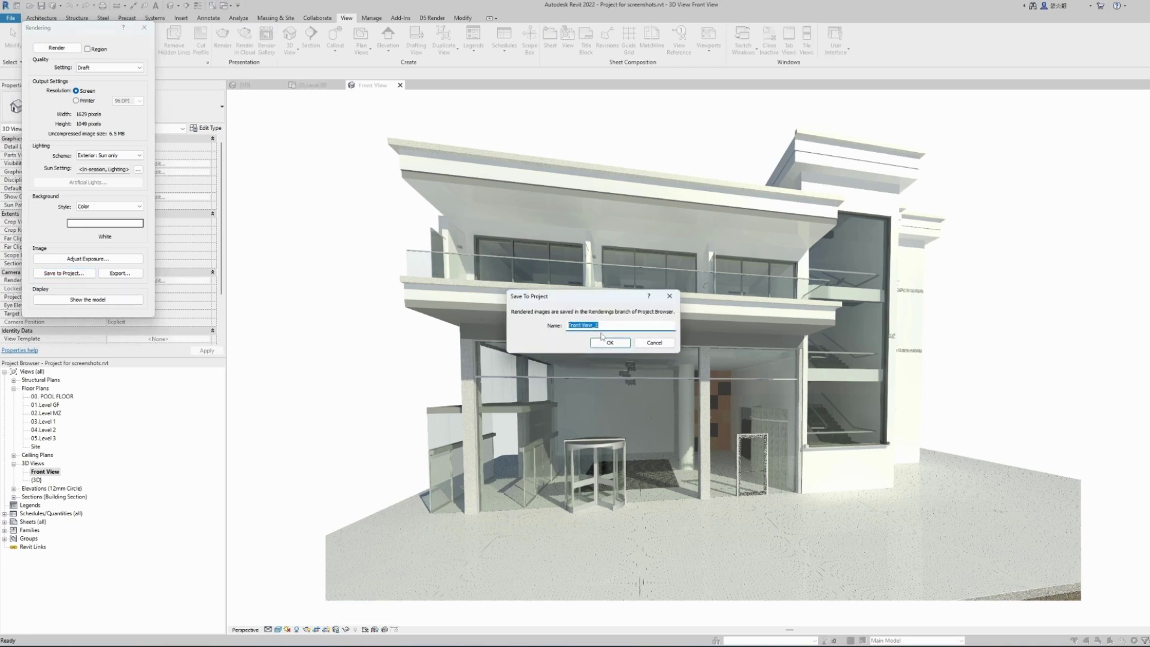
pyautogui.write('Front View Render')
pyautogui.click(610, 343)
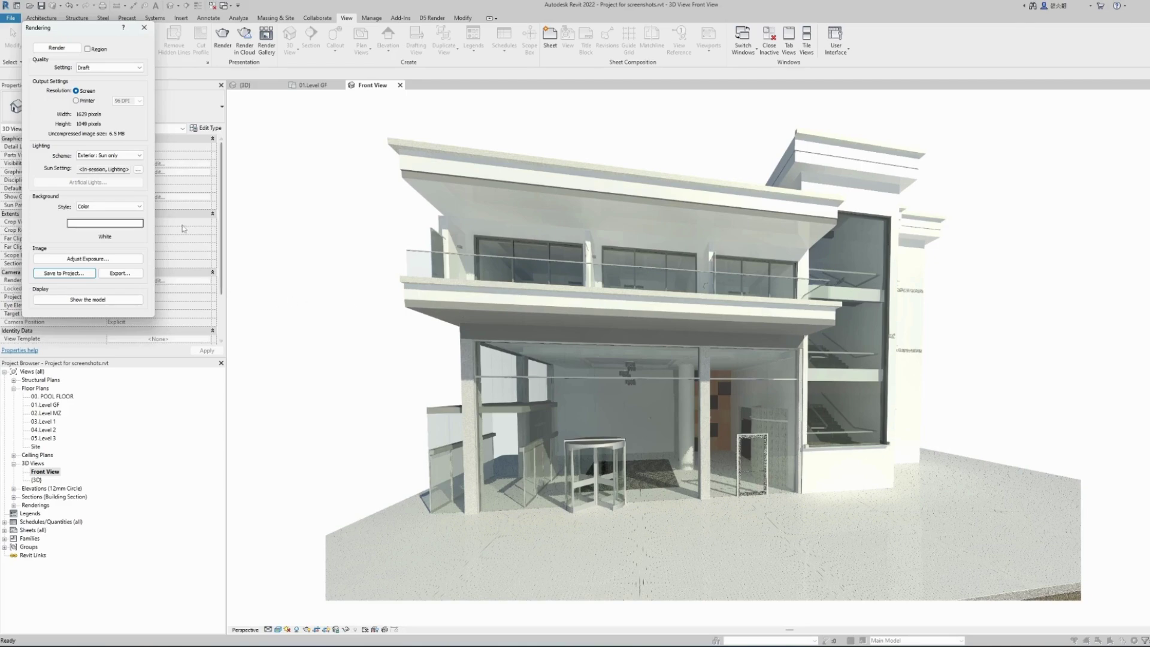
# Step: Close the Rendering dialog and the Front View and 01.Level GF views
pyautogui.click(148, 30)
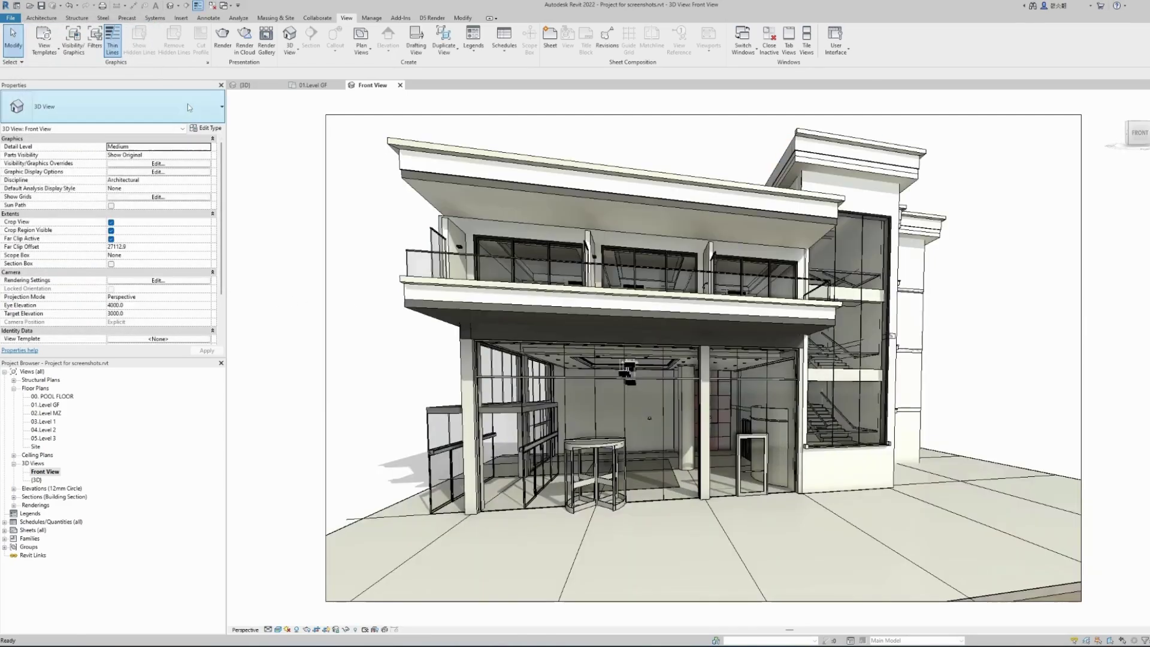
pyautogui.click(400, 85)
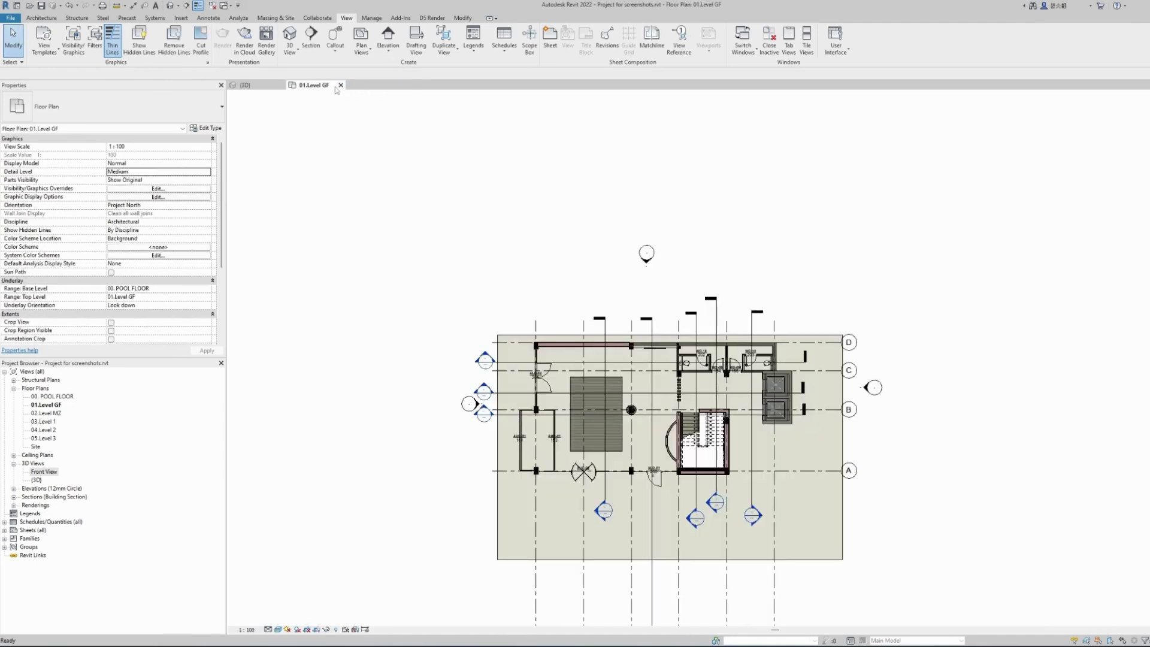
pyautogui.click(339, 85)
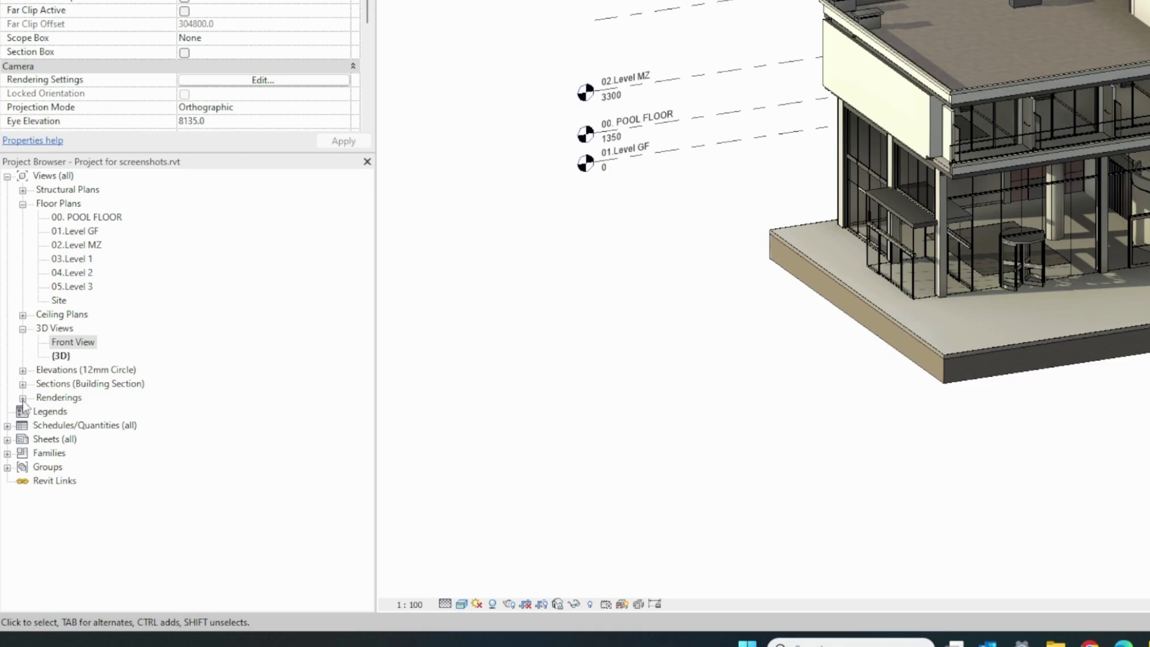
# Step: Expand Renderings in the Project Browser and open Front View Render
pyautogui.click(23, 398)
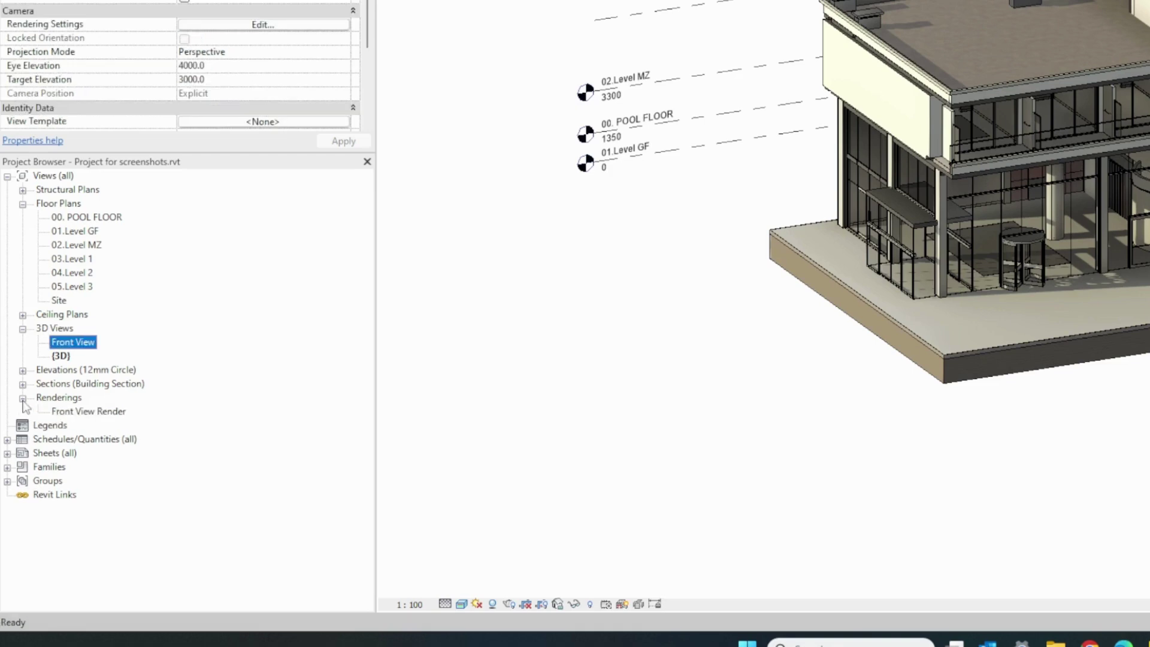
pyautogui.click(86, 413)
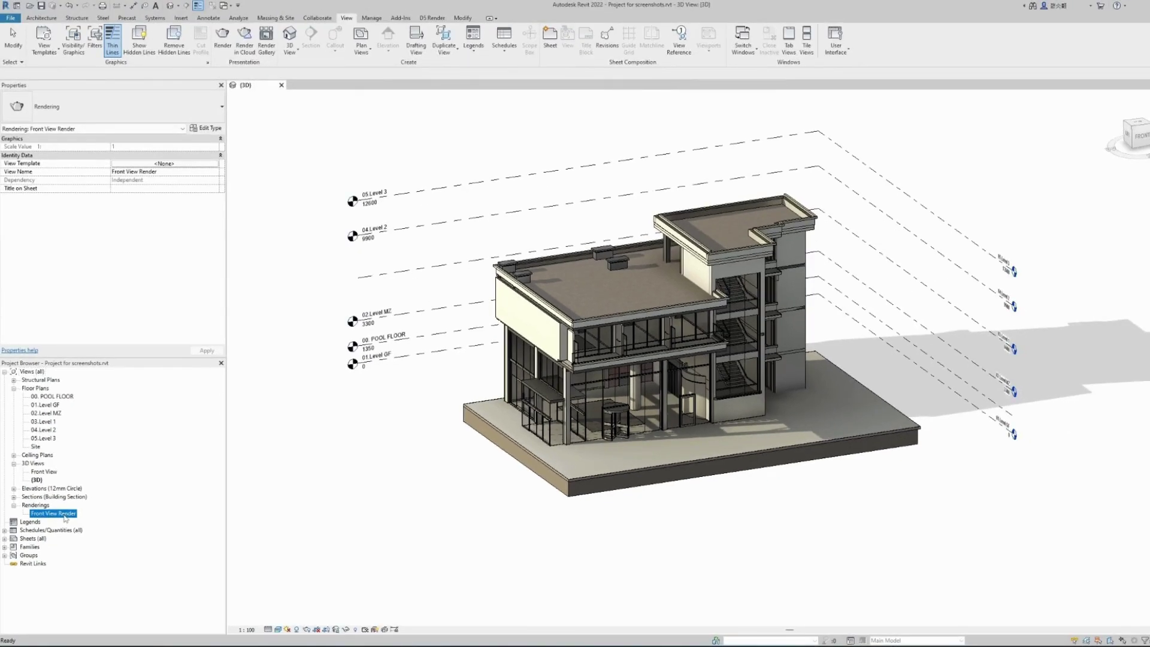
pyautogui.doubleClick(107, 418)
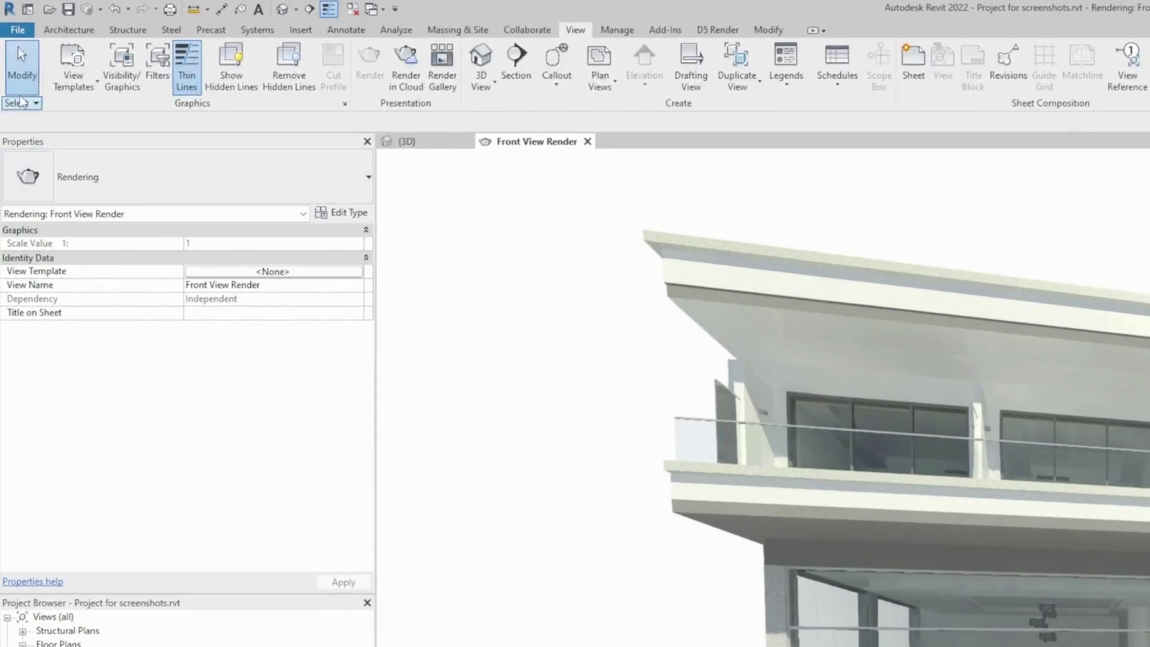
# Step: Open the Export Image dialog via File > Export > Images and Animations > Image
pyautogui.click(18, 31)
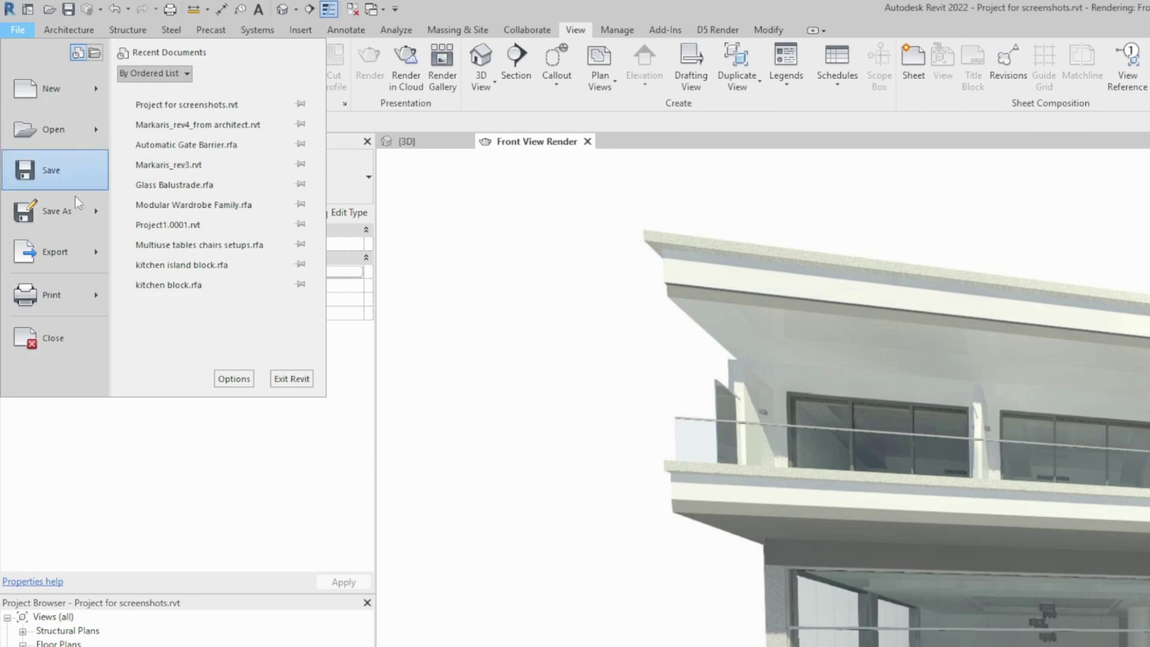
pyautogui.moveTo(98, 263)
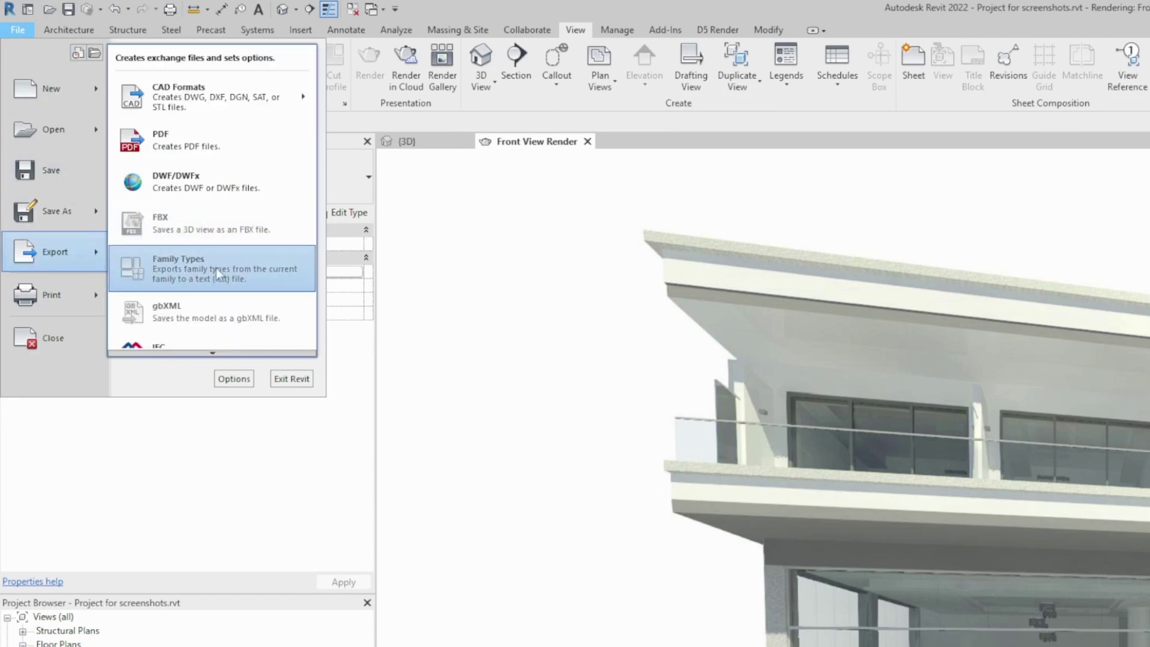
pyautogui.moveTo(211, 355)
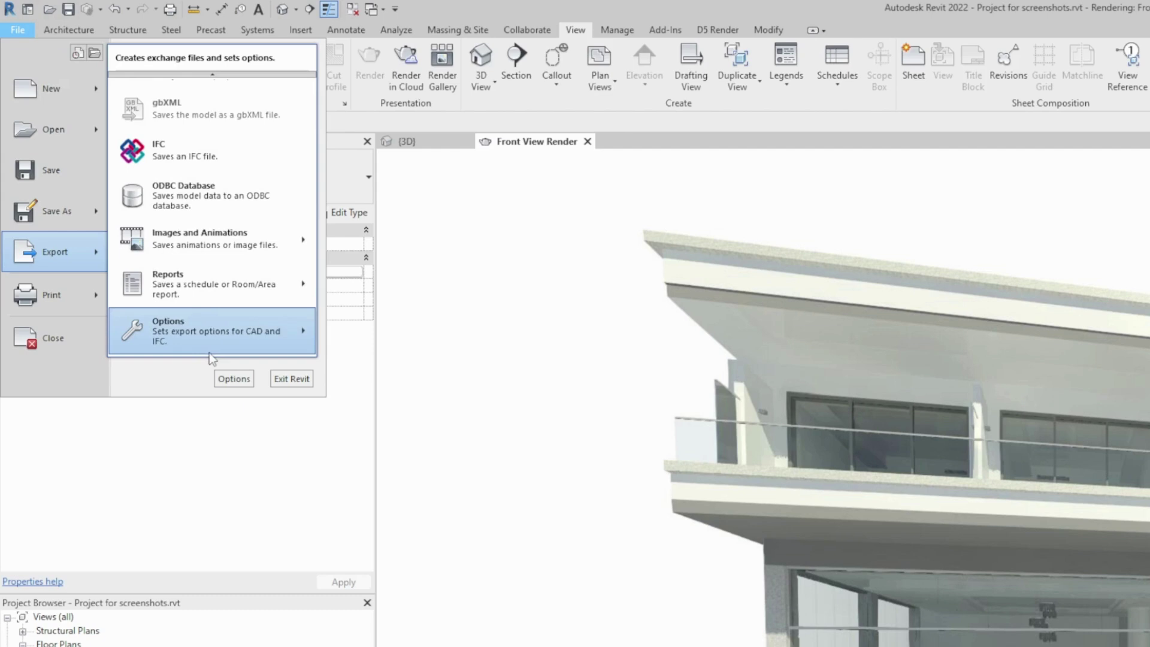
pyautogui.moveTo(215, 251)
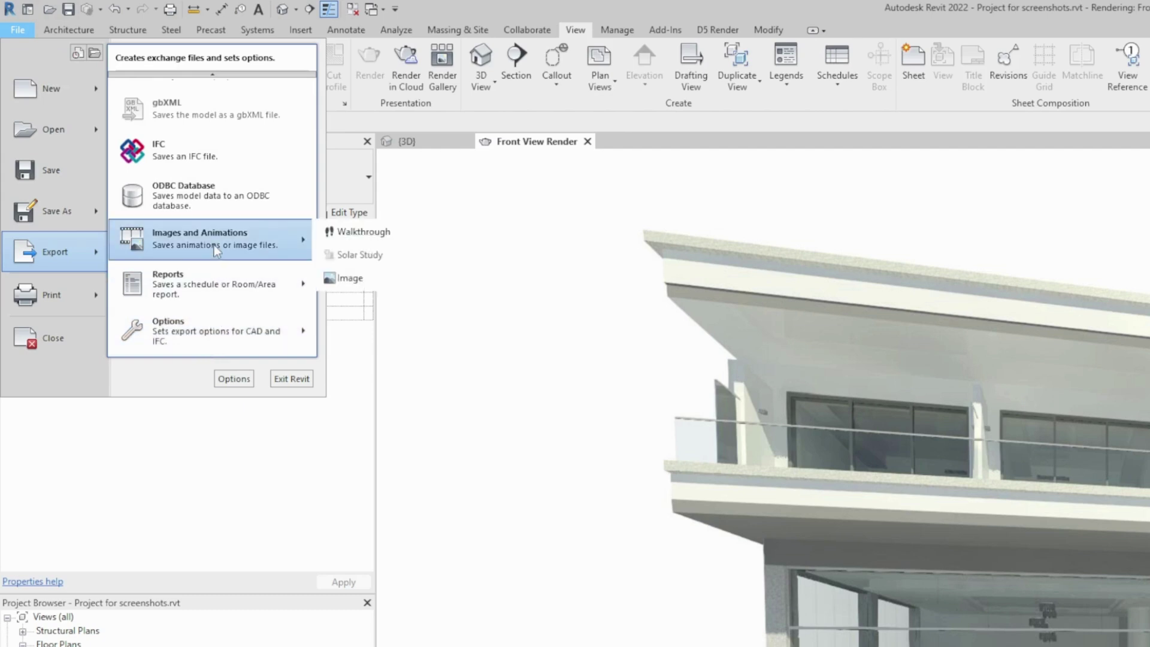
pyautogui.click(344, 279)
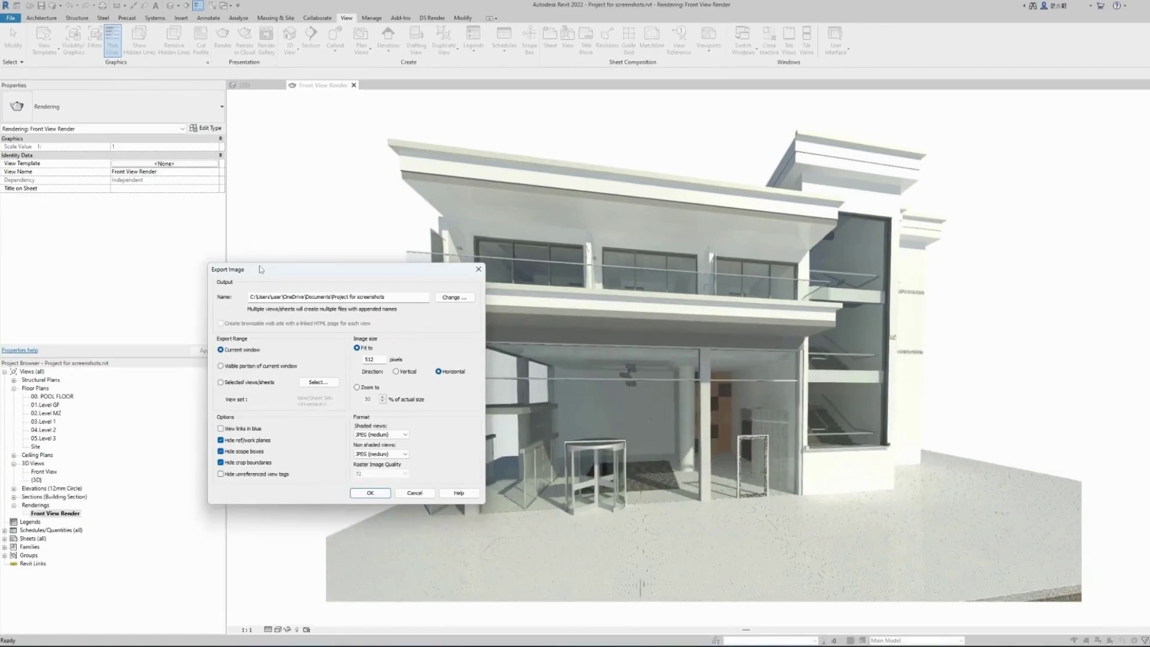
# Step: Export the render as an image, keeping JPEG (medium) as the shaded views format
pyautogui.moveTo(260, 269); pyautogui.dragTo(537, 230)
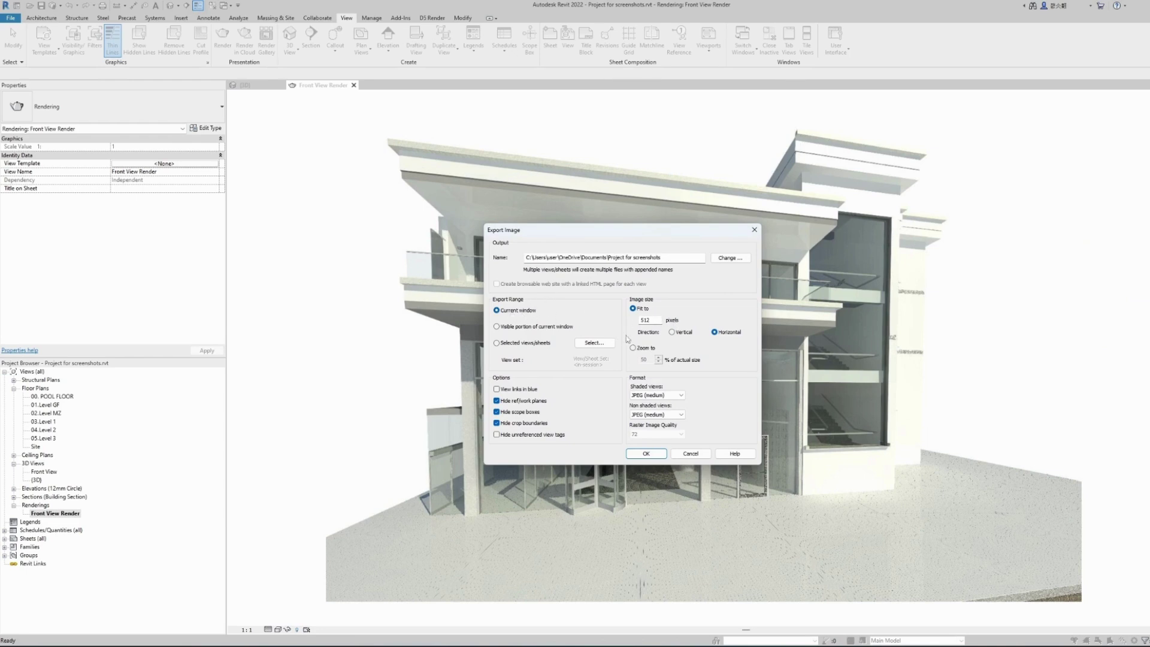
pyautogui.click(679, 397)
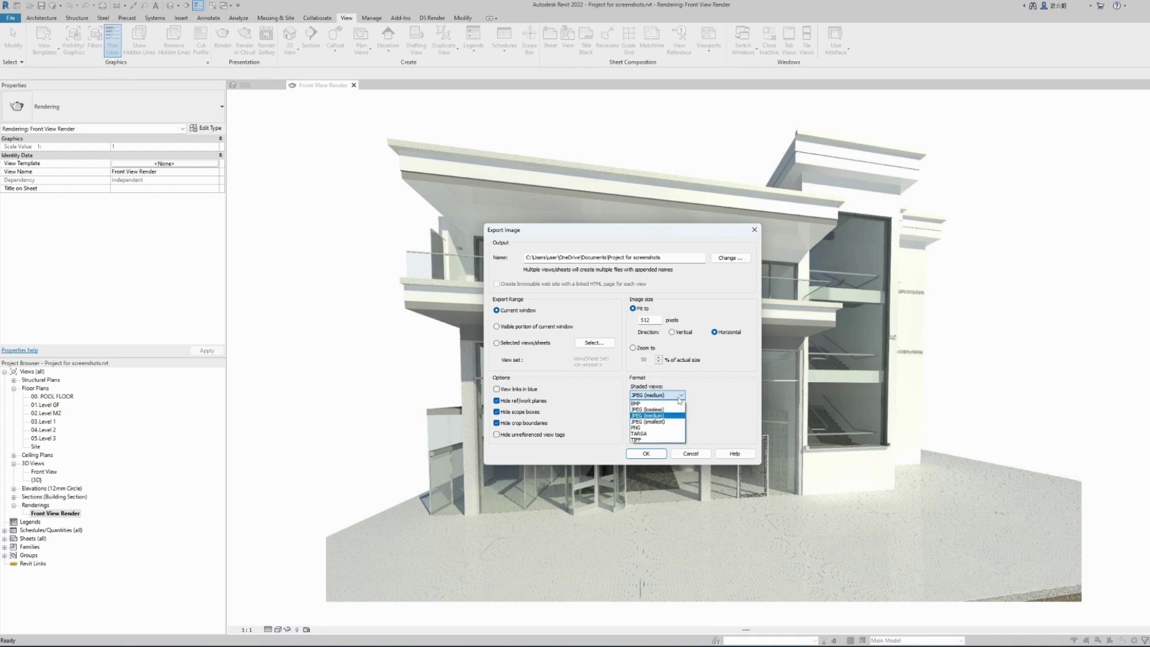
pyautogui.click(679, 398)
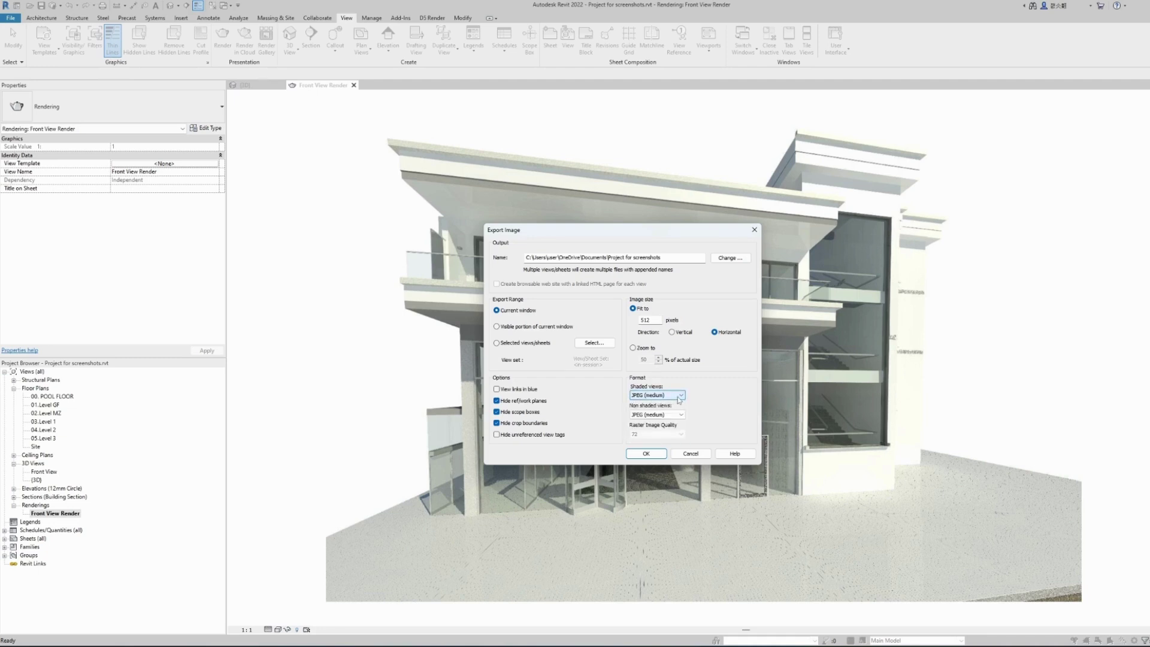
pyautogui.click(647, 454)
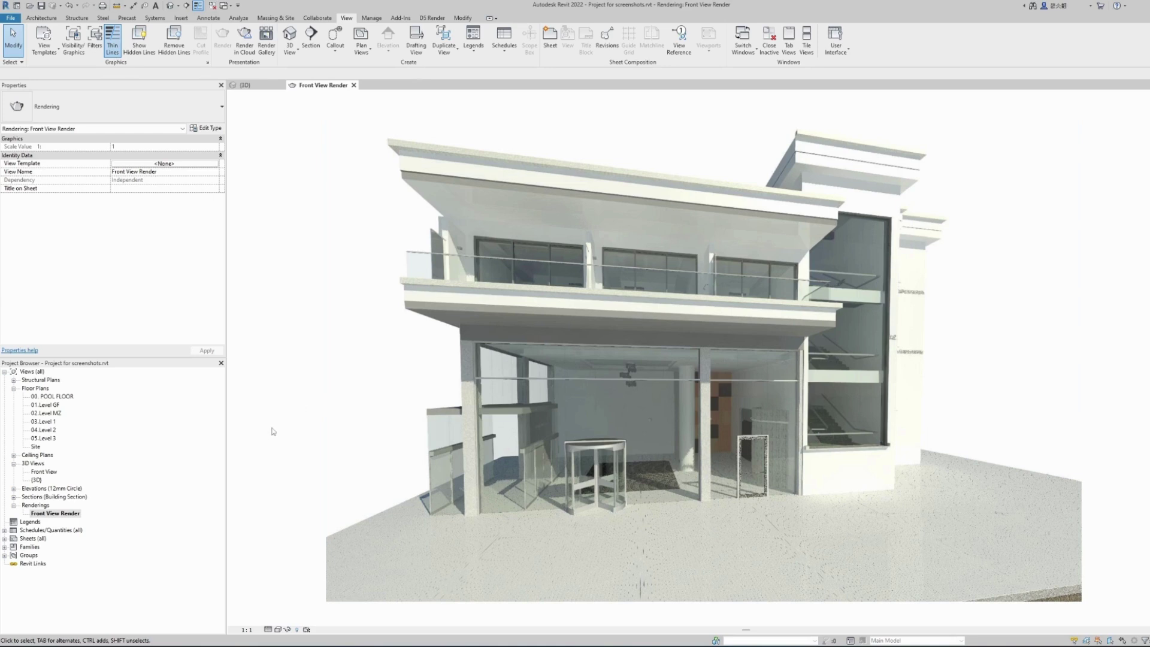
# Step: Close the Front View Render image and reopen the Front View perspective from 3D Views
pyautogui.click(353, 85)
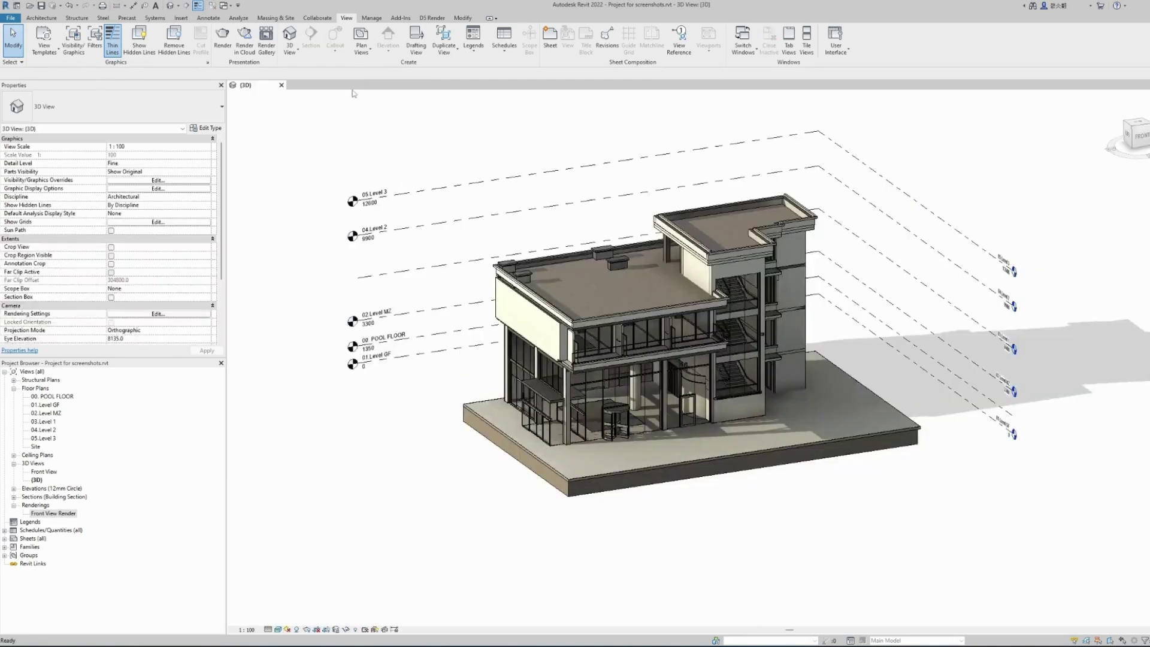
pyautogui.doubleClick(52, 473)
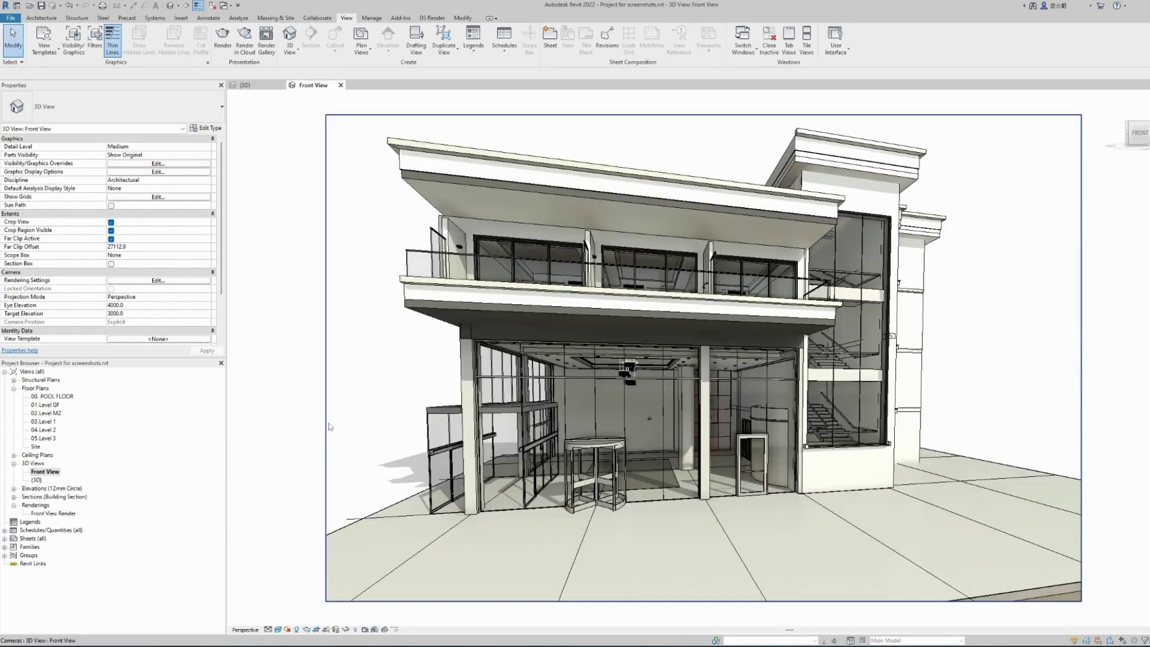